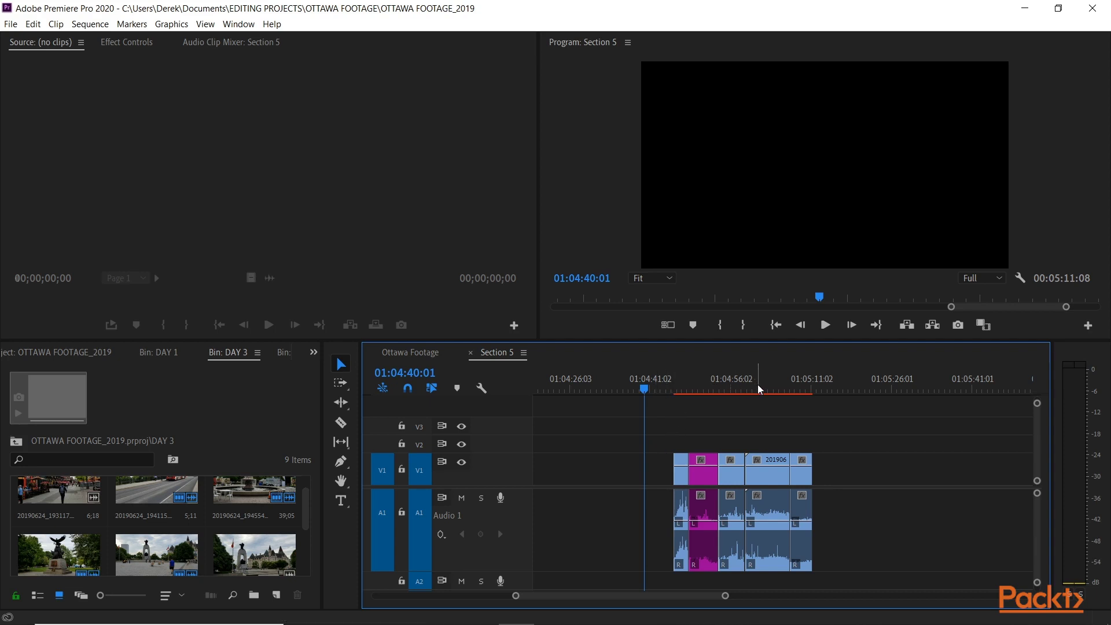
Step: From the Section 5 sequence, create a new linked 1920×1080, 23.976 fps After Effects composition
drag(766, 383, 658, 384)
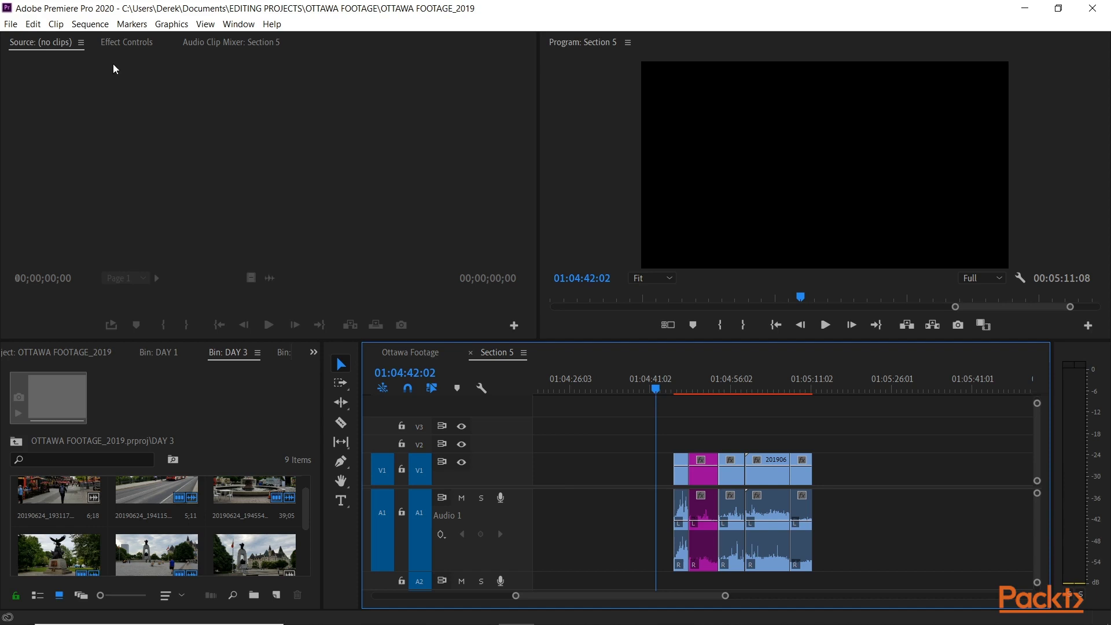
click(18, 26)
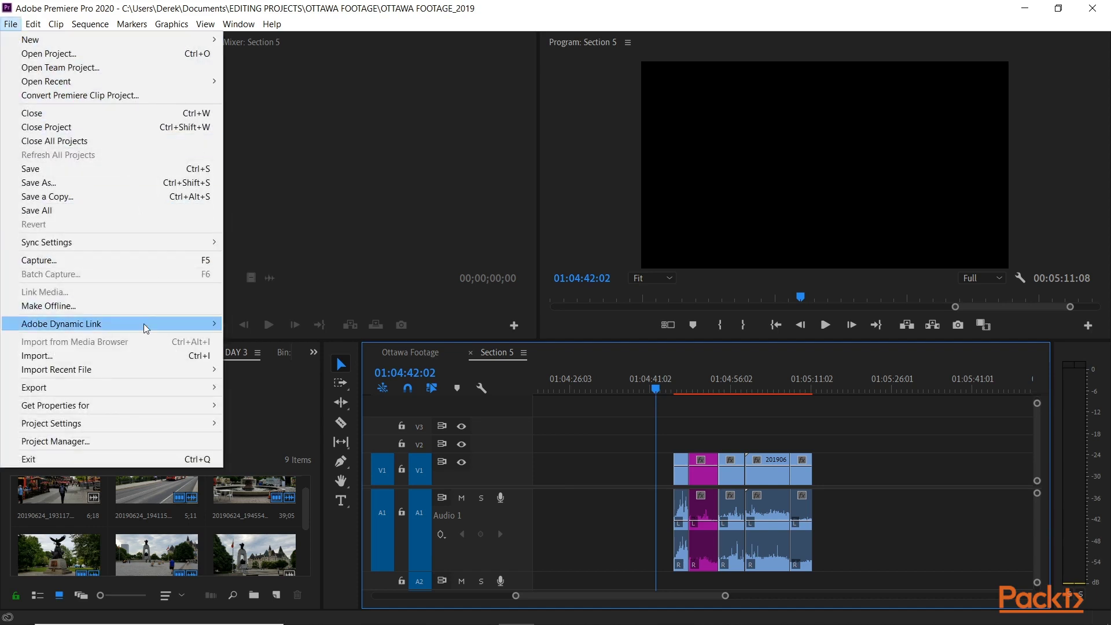
mouse_move(146, 328)
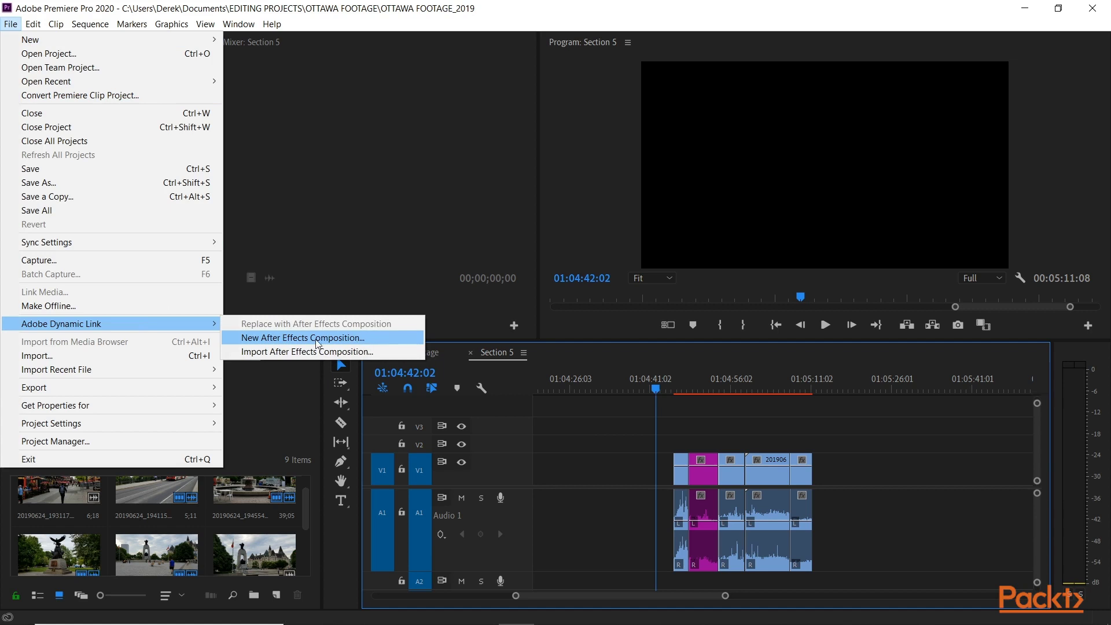
click(382, 337)
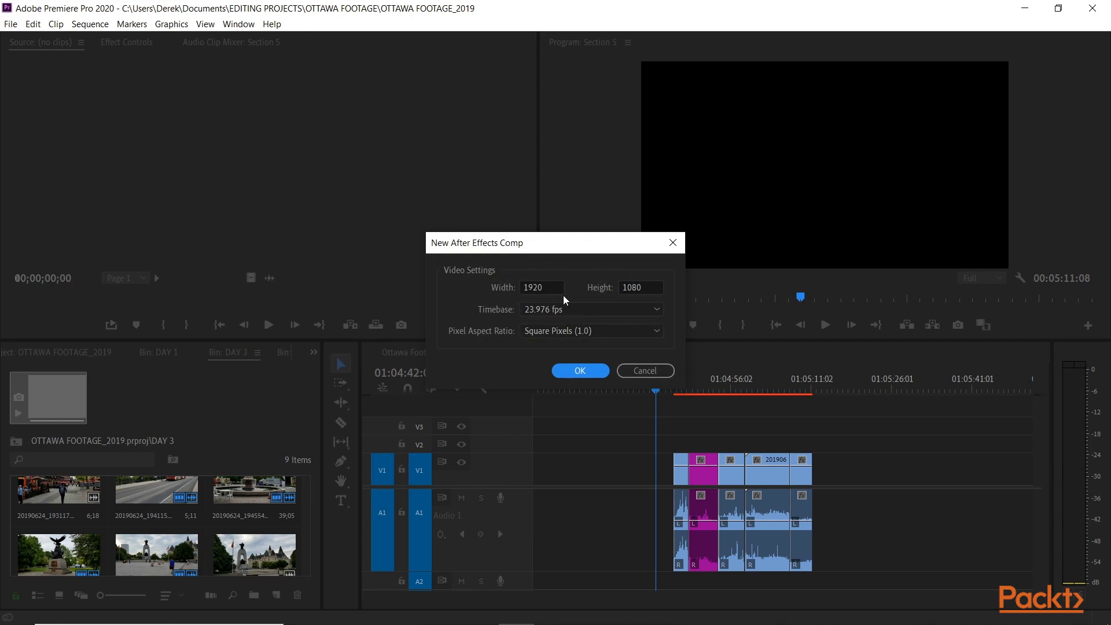
click(580, 371)
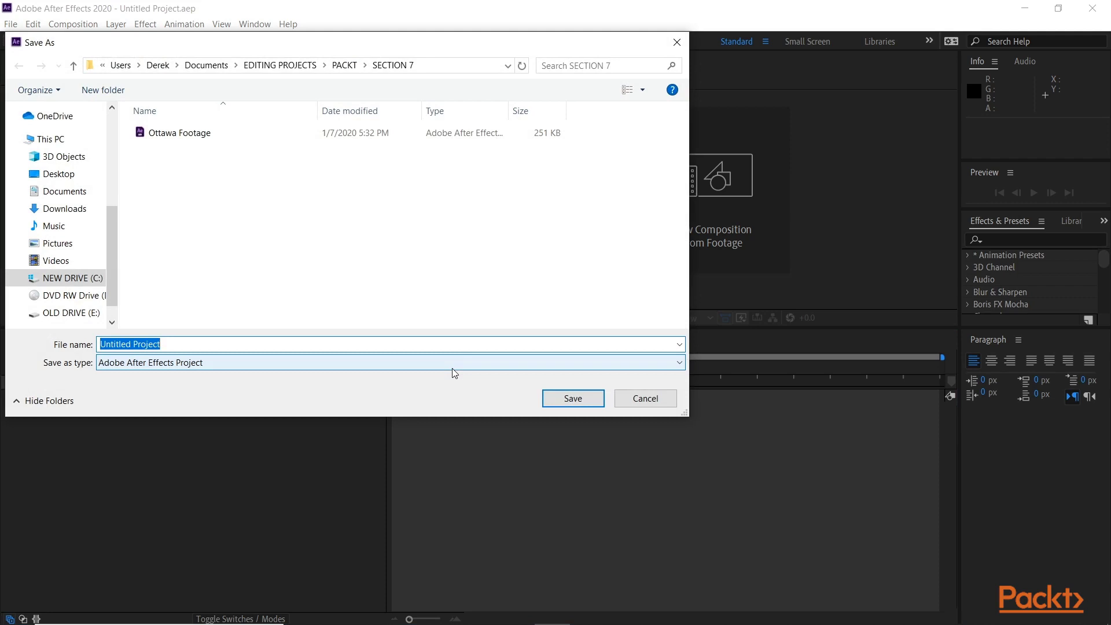
Step: Save the new After Effects project as 'Title Animation'
text(Title Ani)
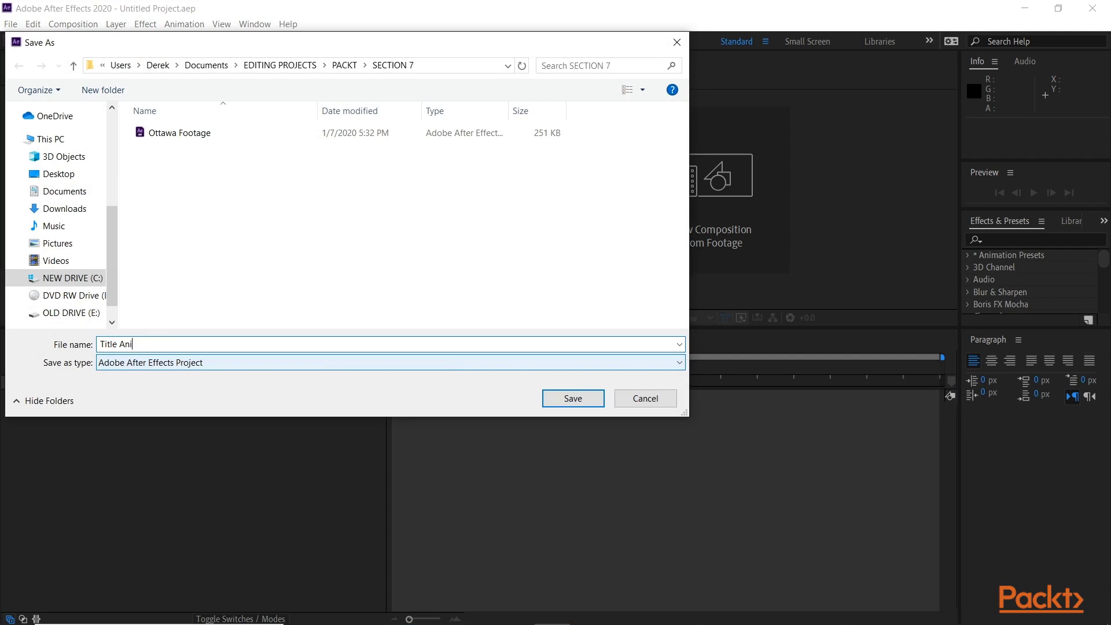
text(mation)
click(558, 397)
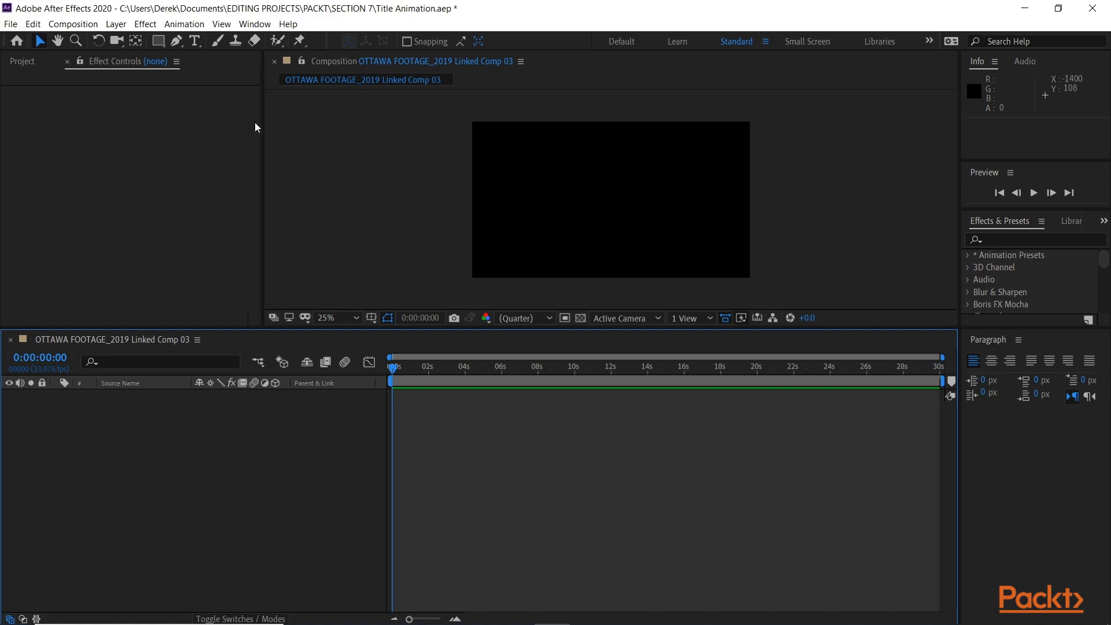
Step: Add a 1920×1080 solid coloured deep royal blue, named Deep Royal Blue Solid 1
click(114, 26)
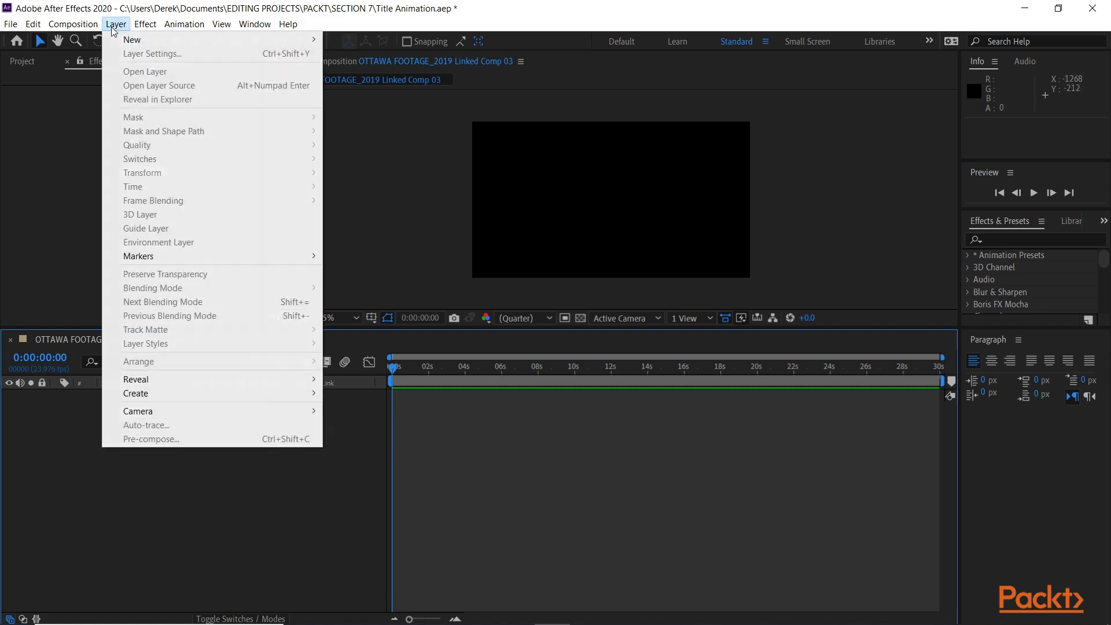
mouse_move(219, 43)
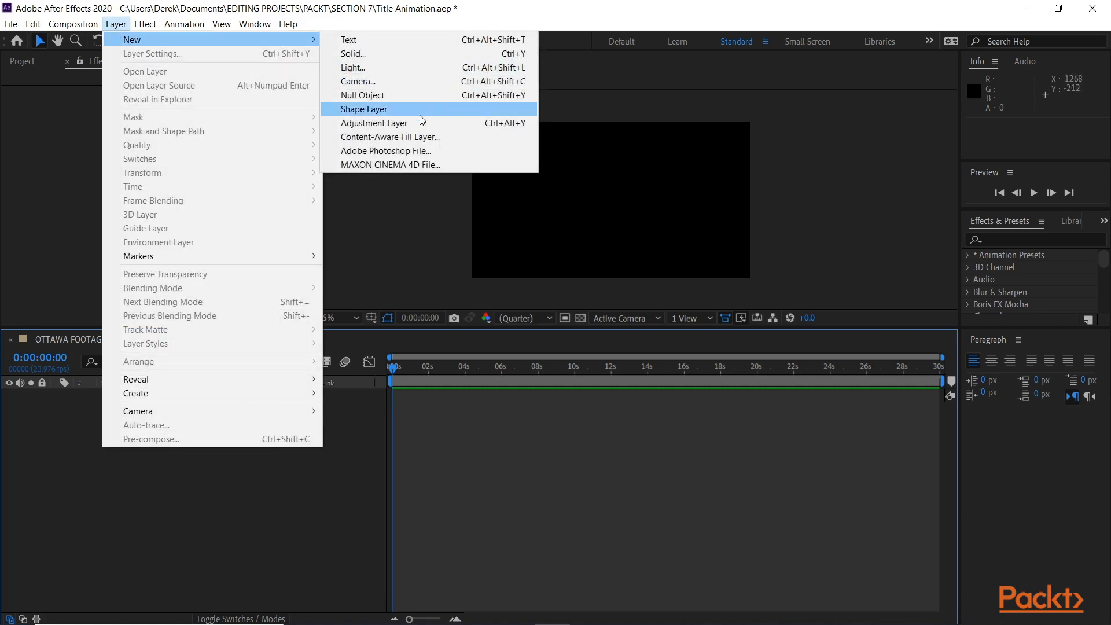
click(394, 53)
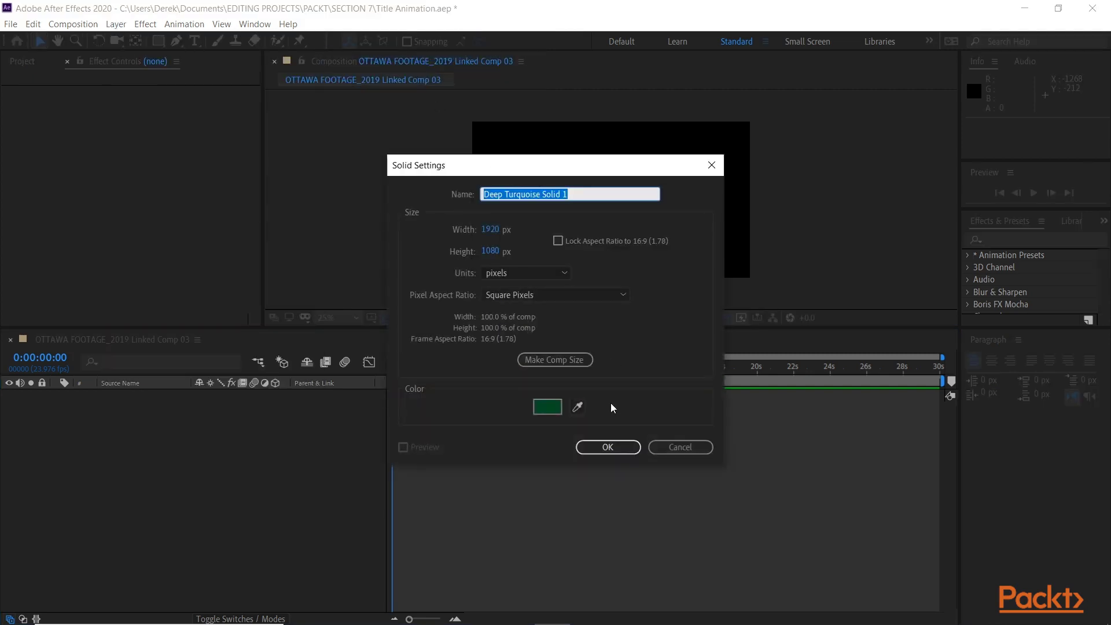
click(544, 407)
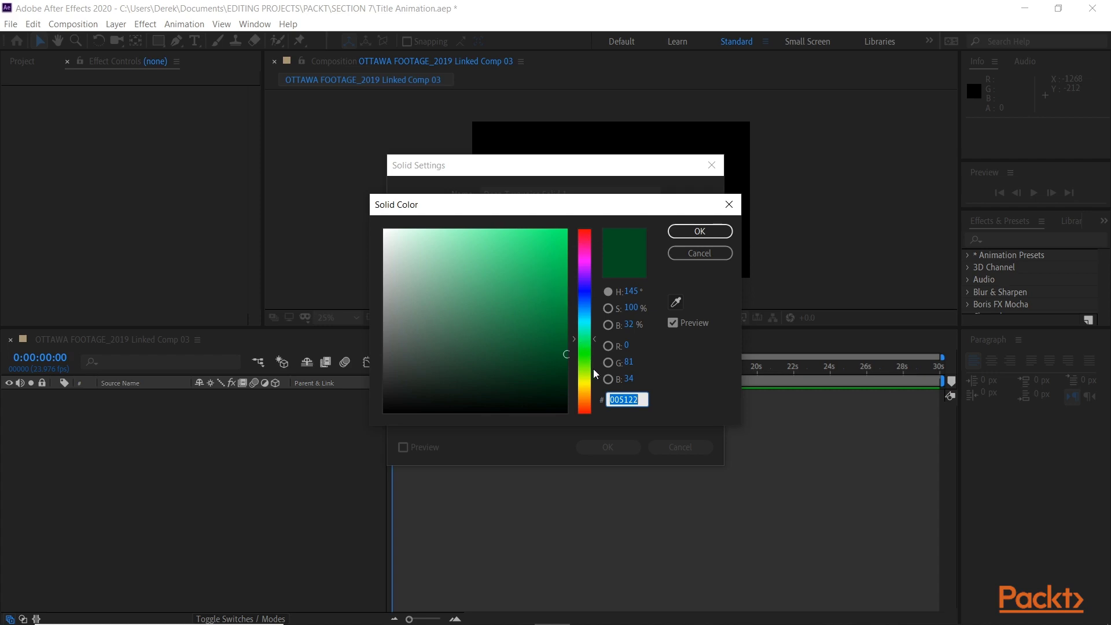
click(584, 299)
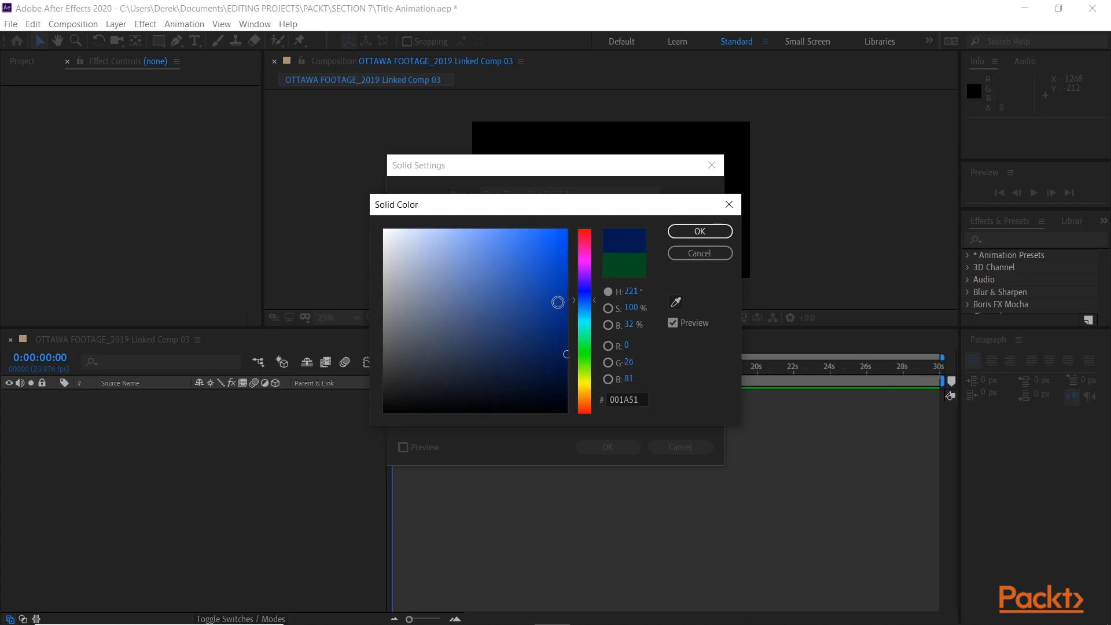
mouse_move(557, 300)
mouse_down()
mouse_move(562, 267)
mouse_move(568, 319)
mouse_up()
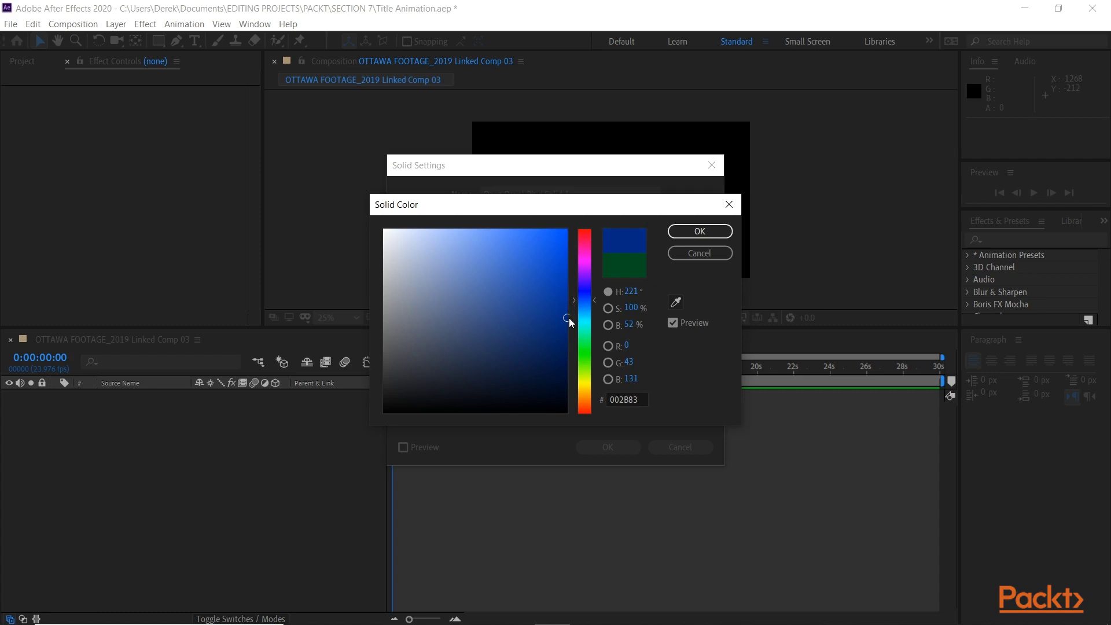
click(693, 236)
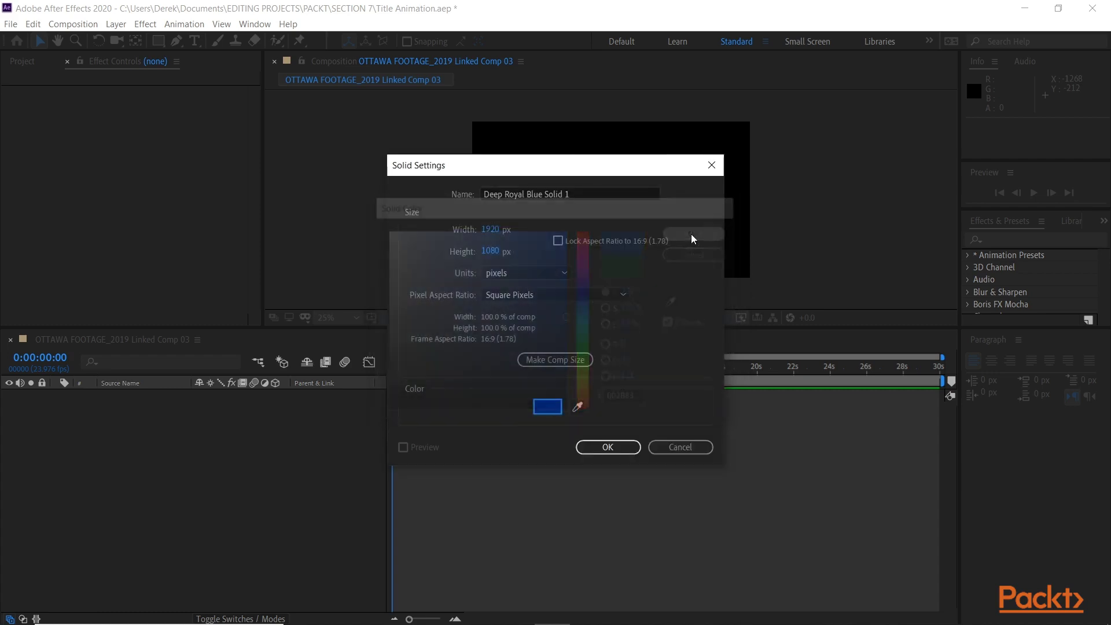
click(610, 448)
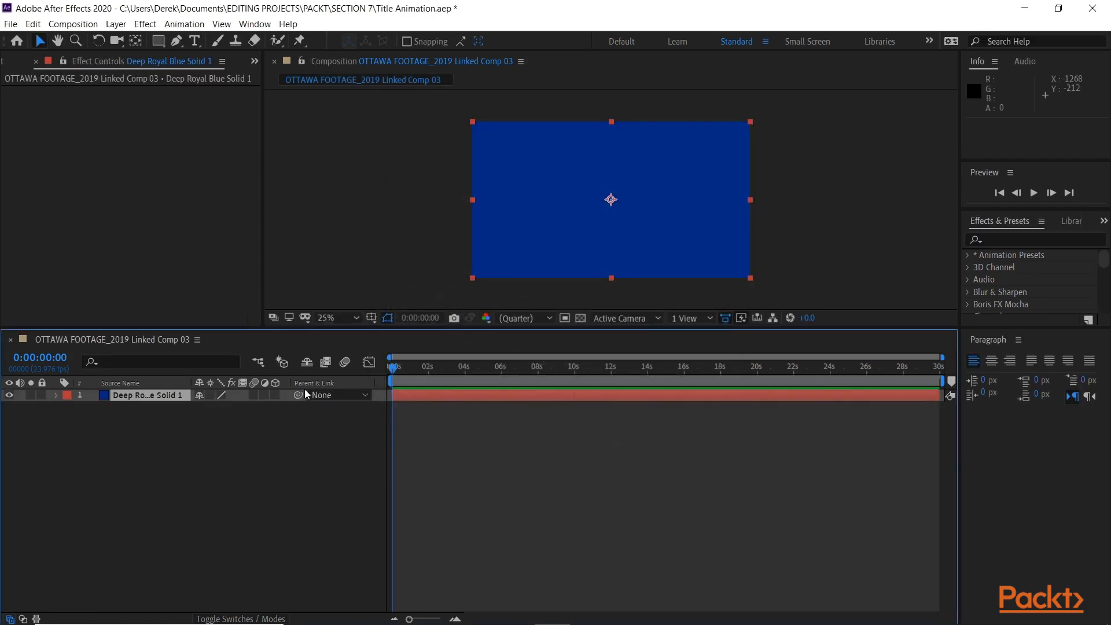
Step: Type the title 'Summer in Ottawa' over the blue solid and move it down and left
click(194, 42)
click(541, 189)
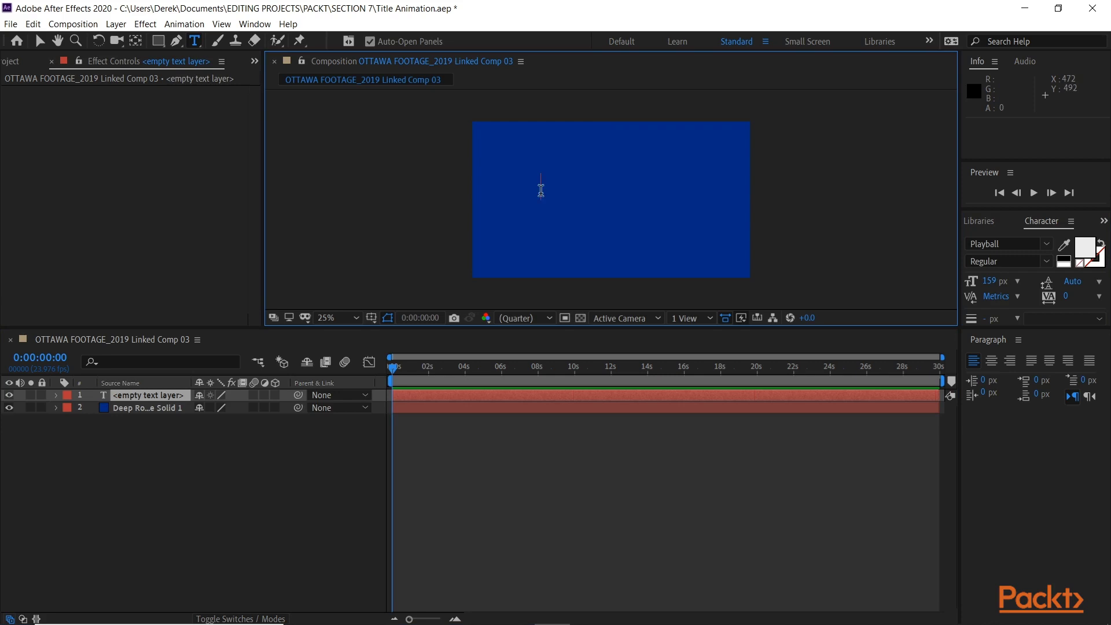
text(Su)
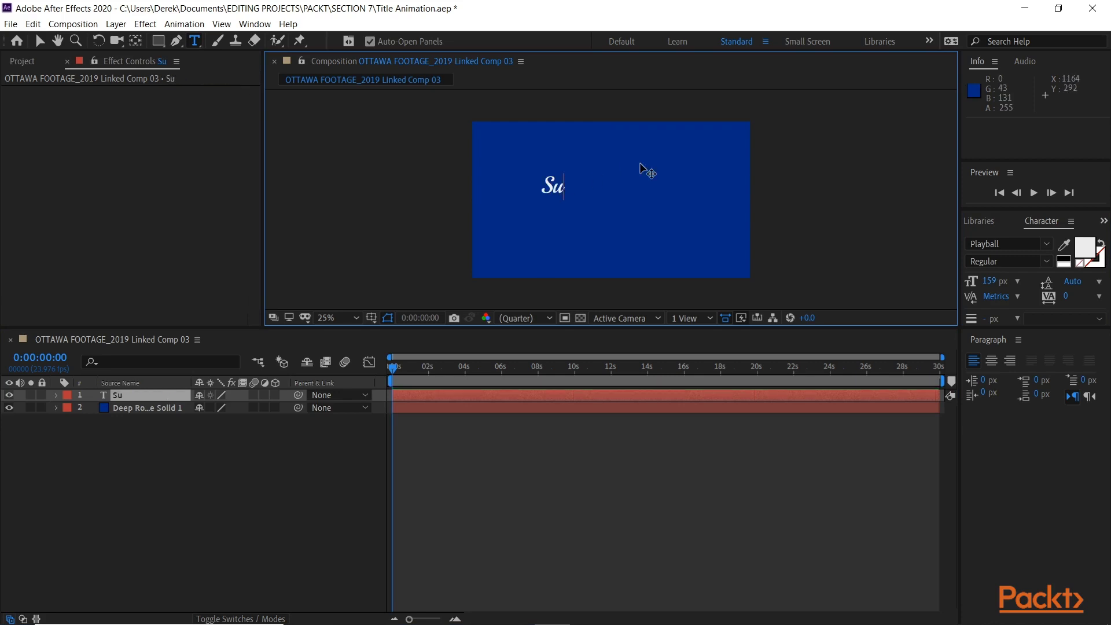
text(mmer)
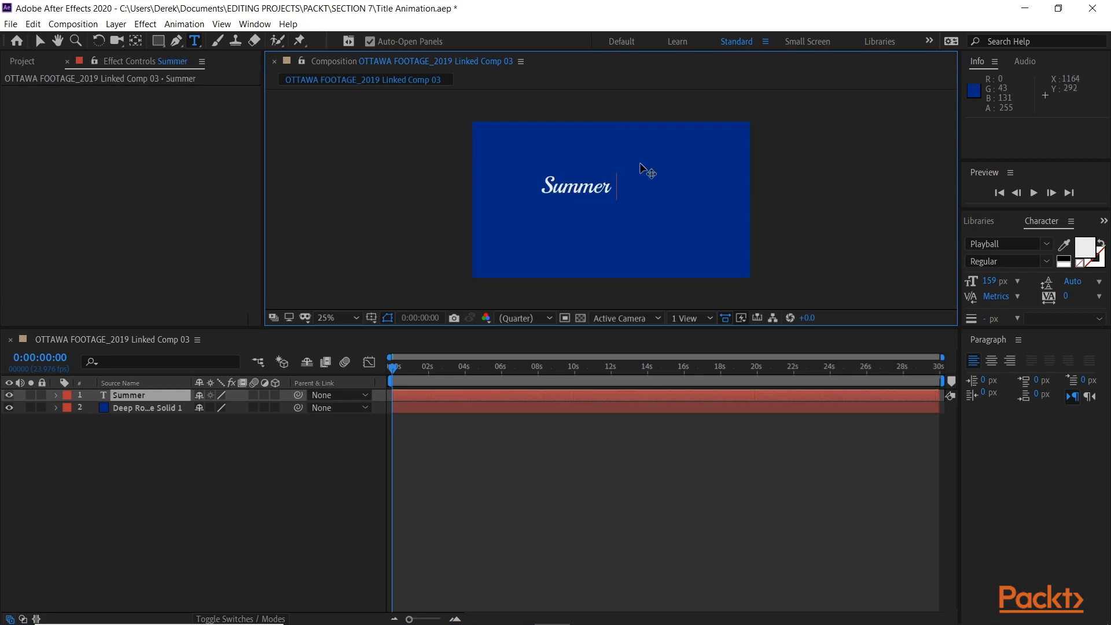
text( in Ott)
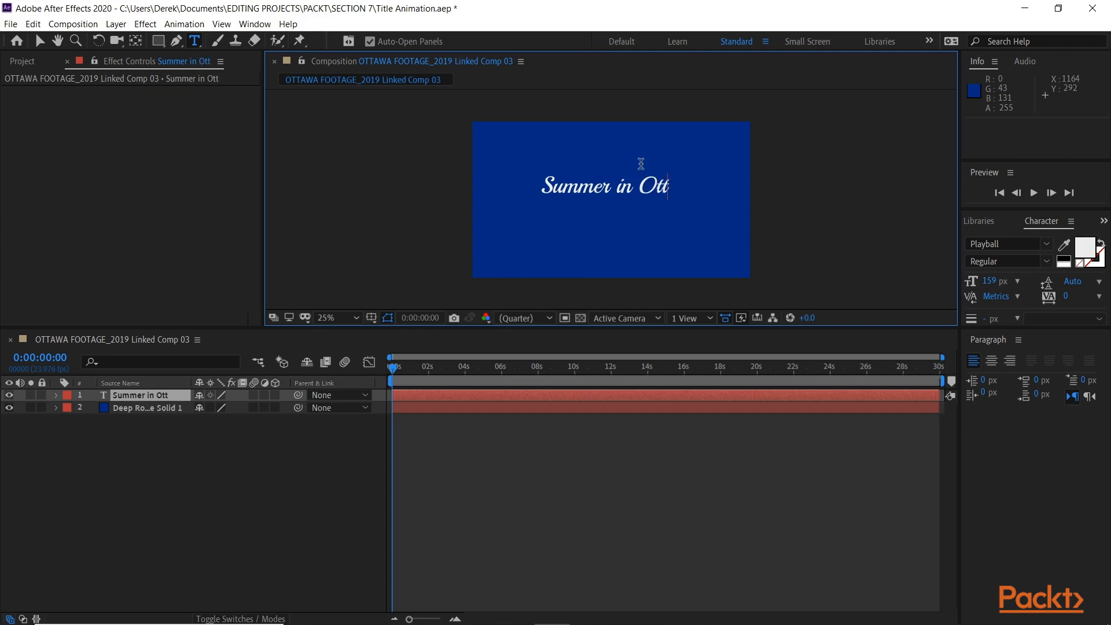
text(awa)
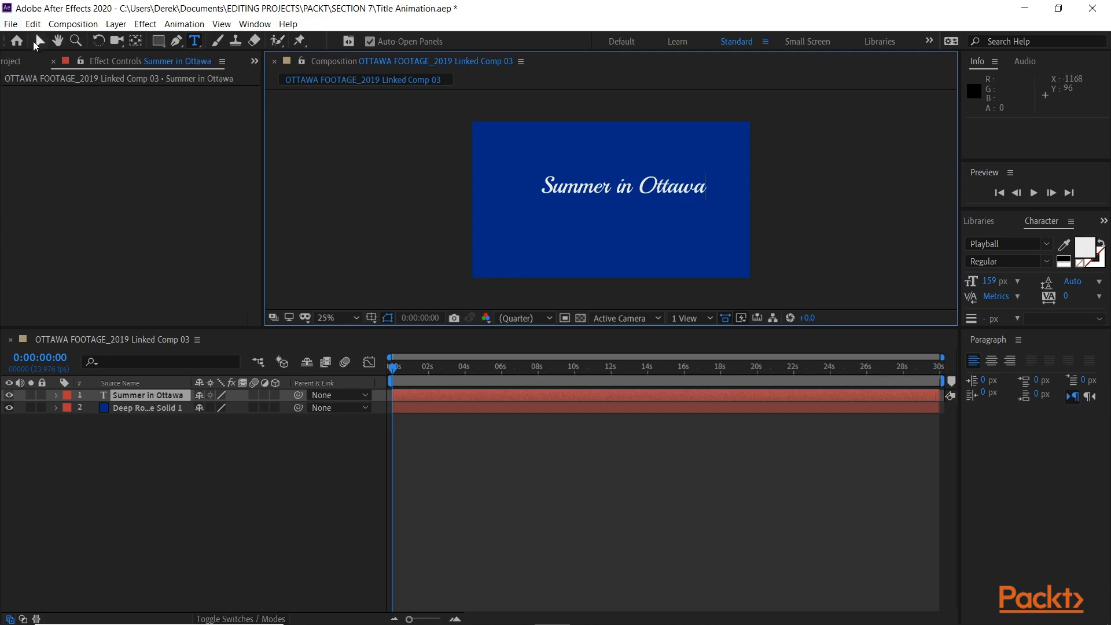
click(33, 40)
drag(580, 193, 550, 222)
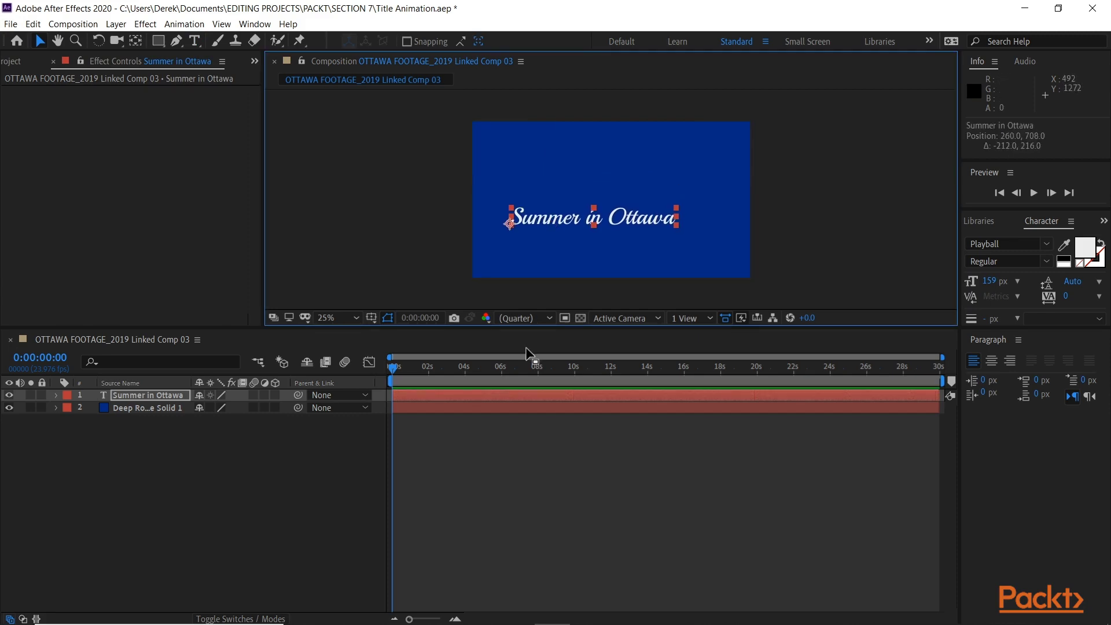
click(466, 366)
click(790, 227)
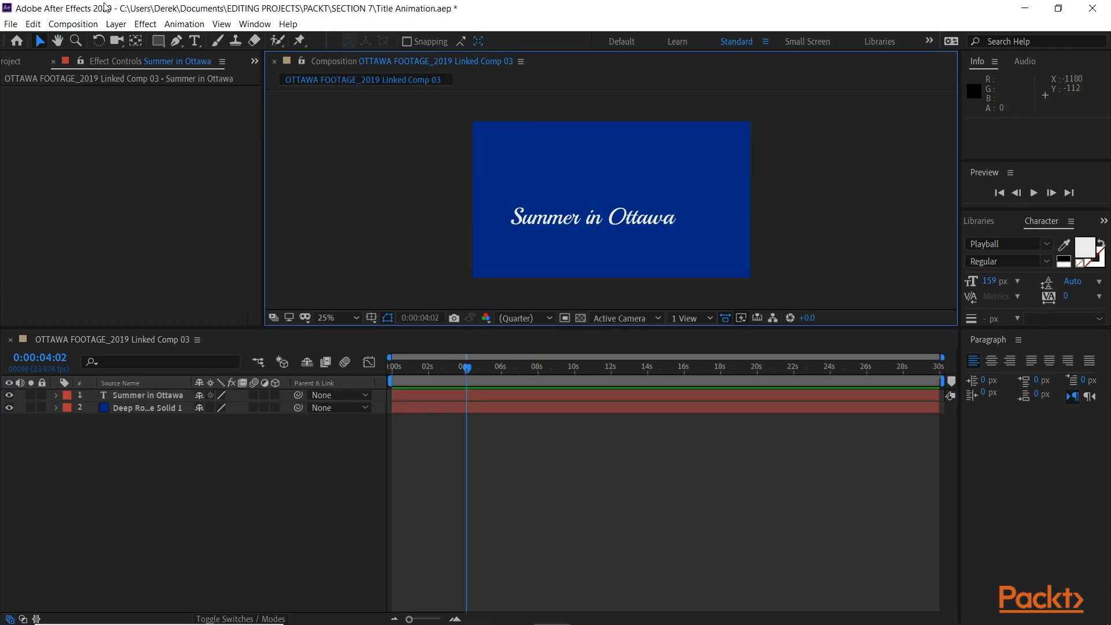
Step: Apply Drop Shadow from Effects & Presets to the title and set its Distance to 22
click(245, 27)
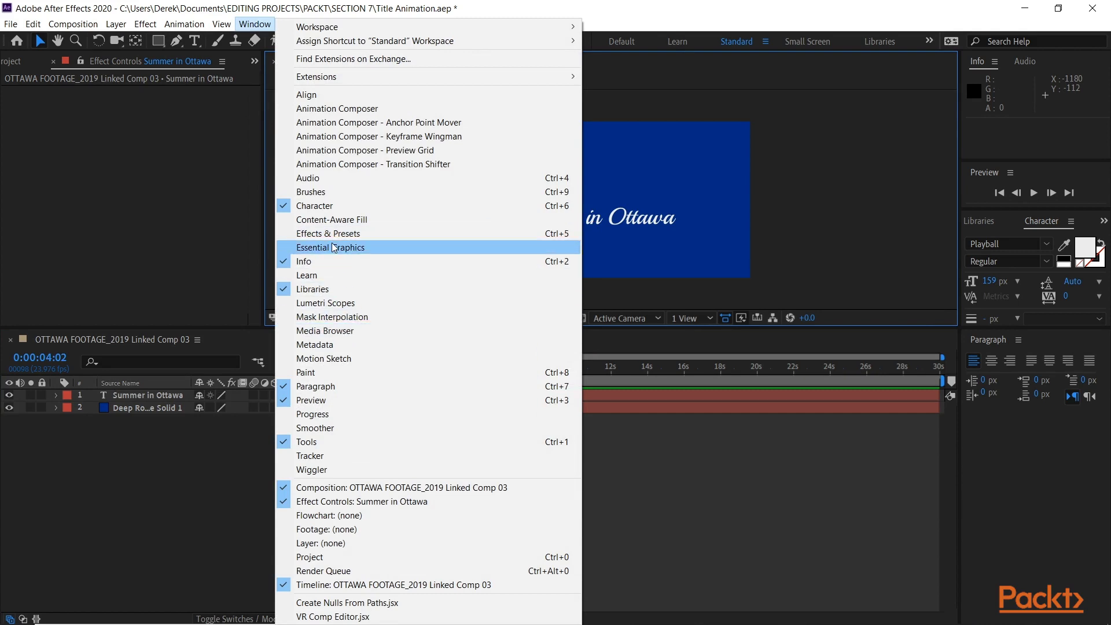
click(352, 235)
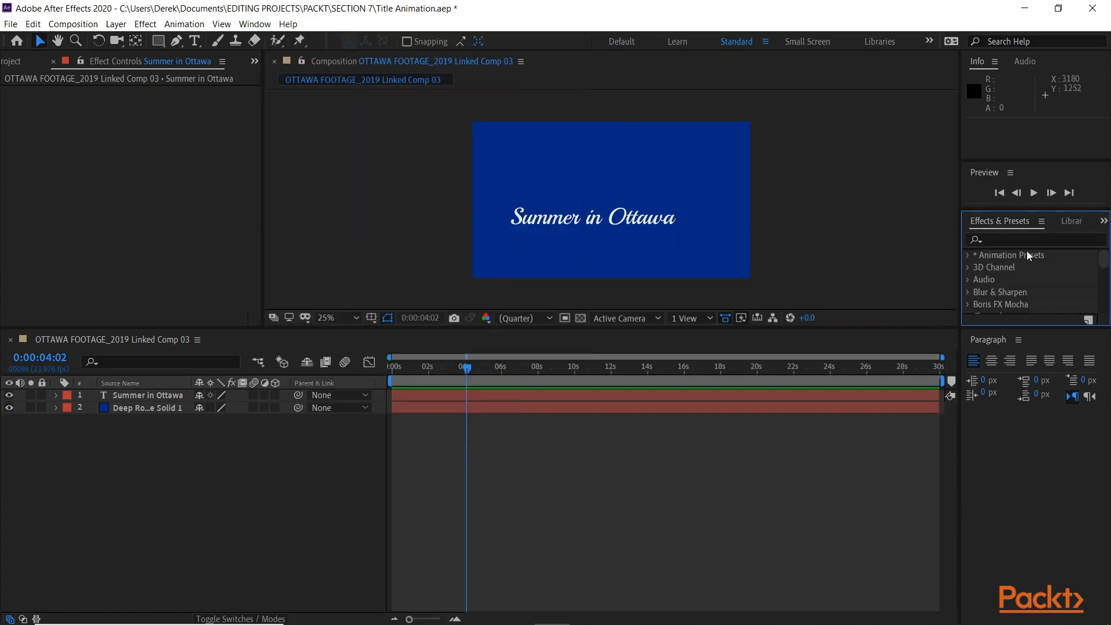
click(1018, 239)
text(sha)
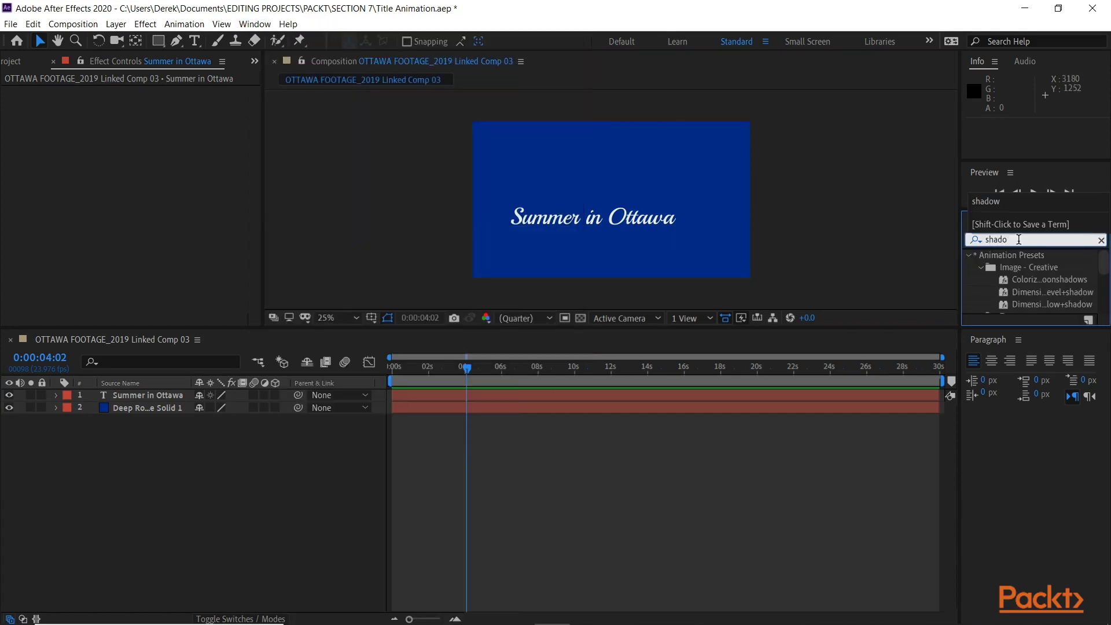
text(do)
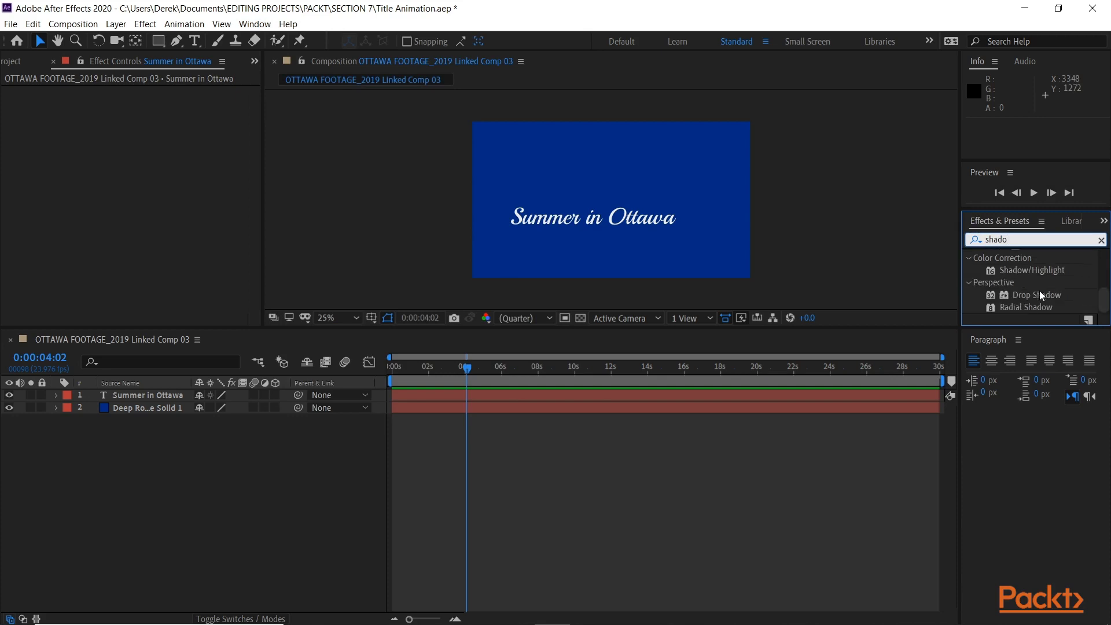
drag(1039, 291, 849, 399)
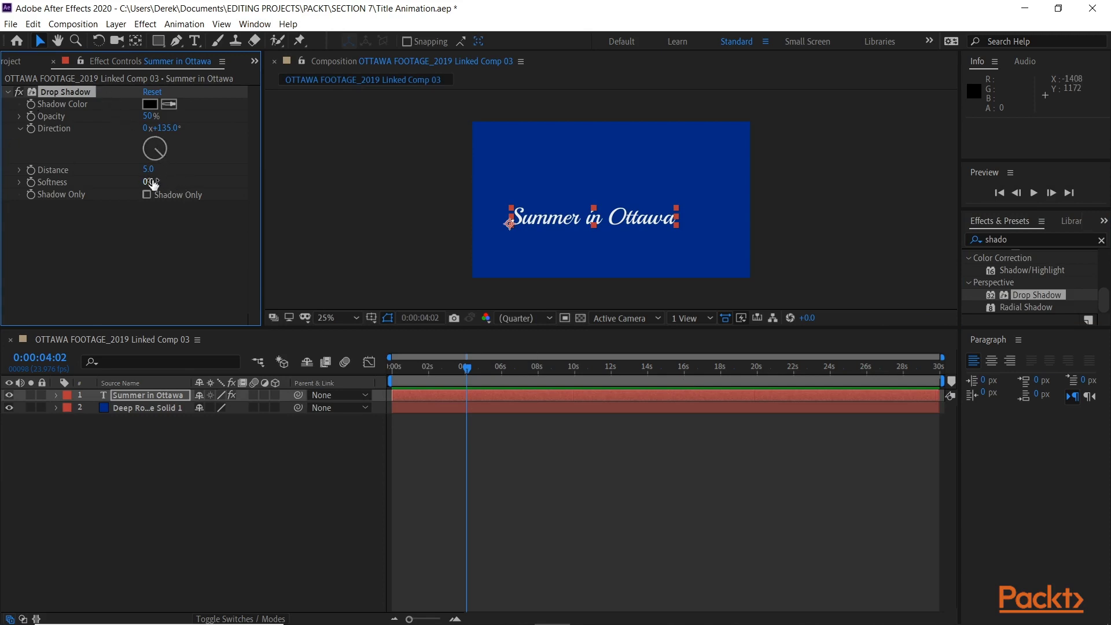
mouse_move(148, 169)
mouse_down()
mouse_move(182, 171)
mouse_move(160, 168)
mouse_up()
drag(521, 370, 395, 373)
click(858, 225)
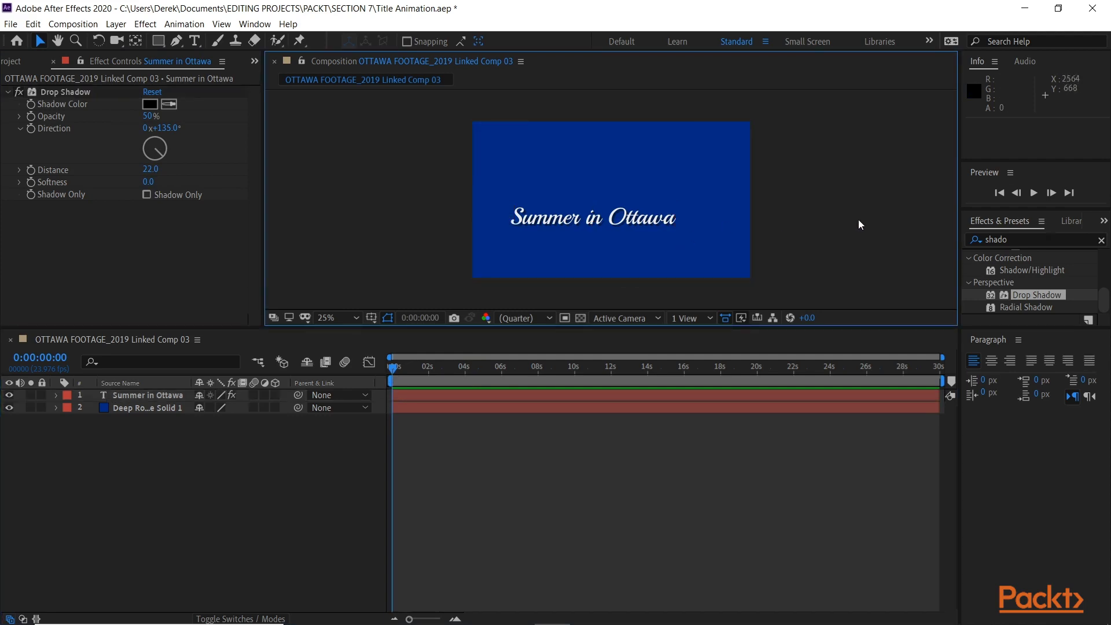
click(1101, 242)
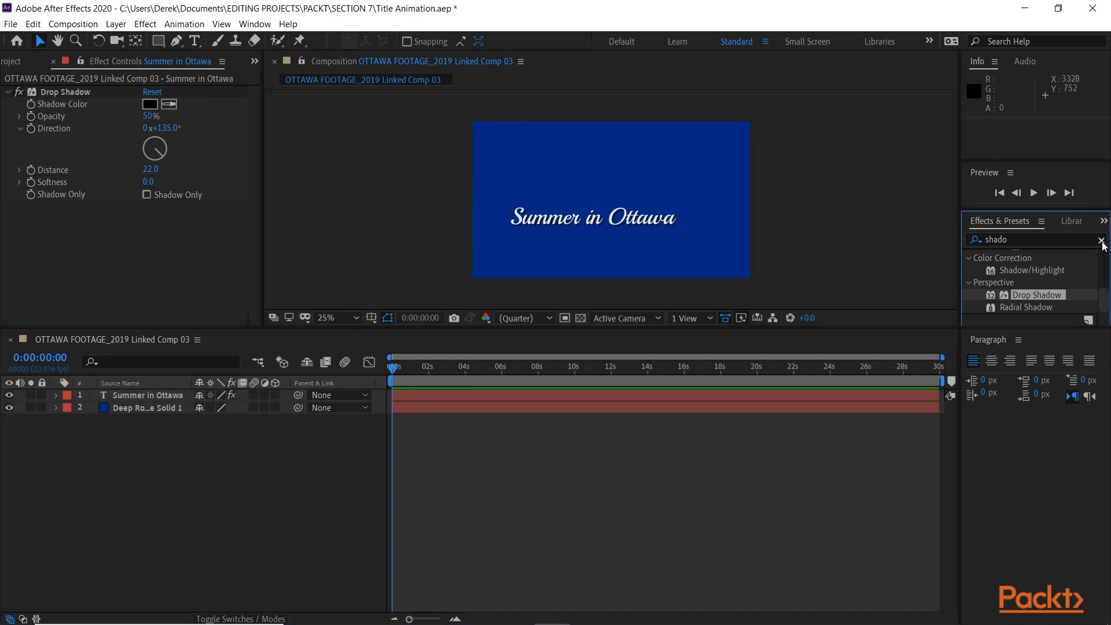
Step: Browse Effects & Presets to Animation Presets > Text > Animate In
drag(1014, 210, 1015, 125)
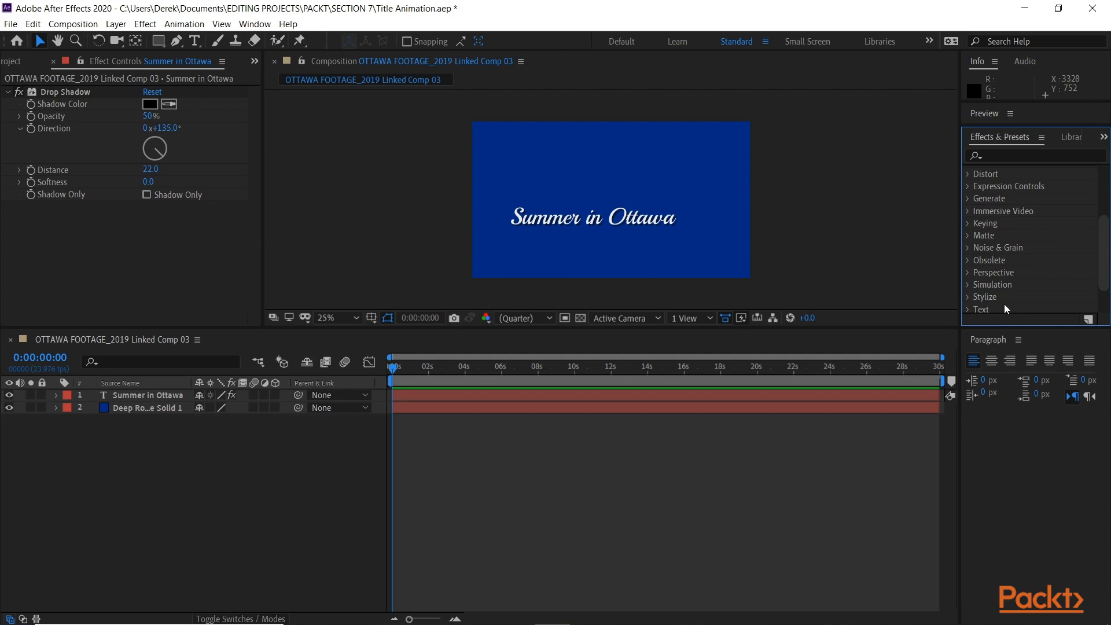
drag(991, 325, 990, 383)
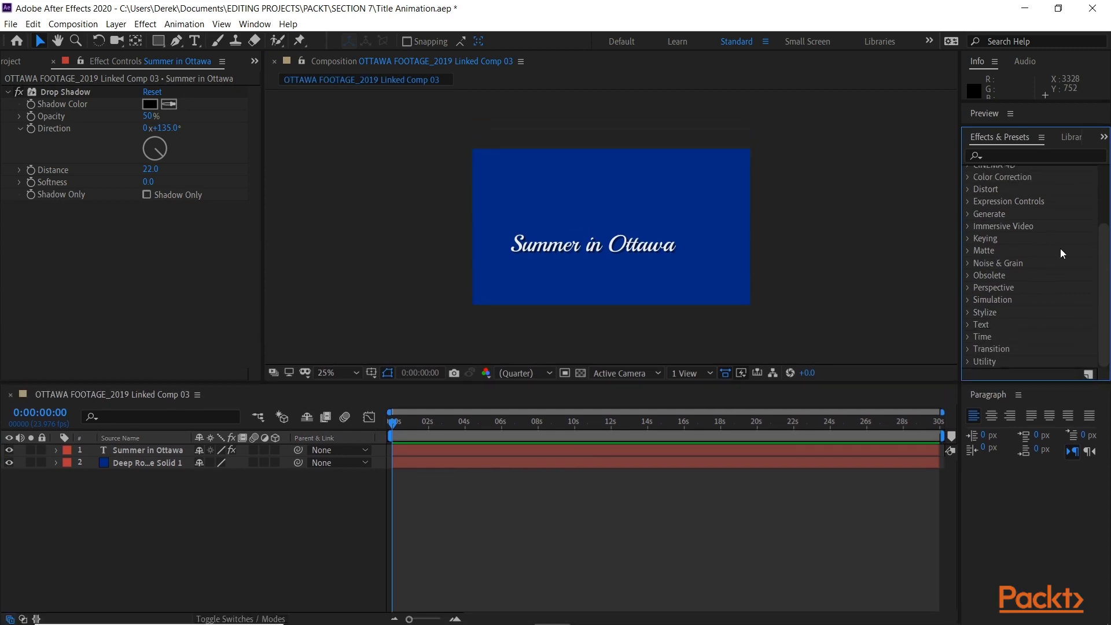
scroll(1061, 251, up, 3)
click(968, 172)
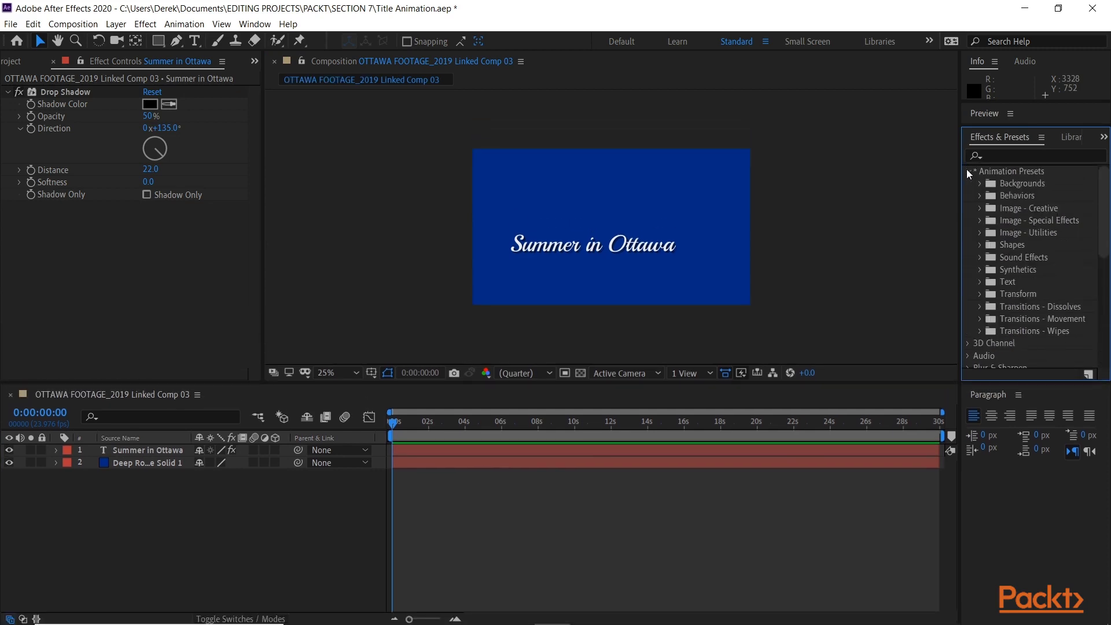
click(980, 281)
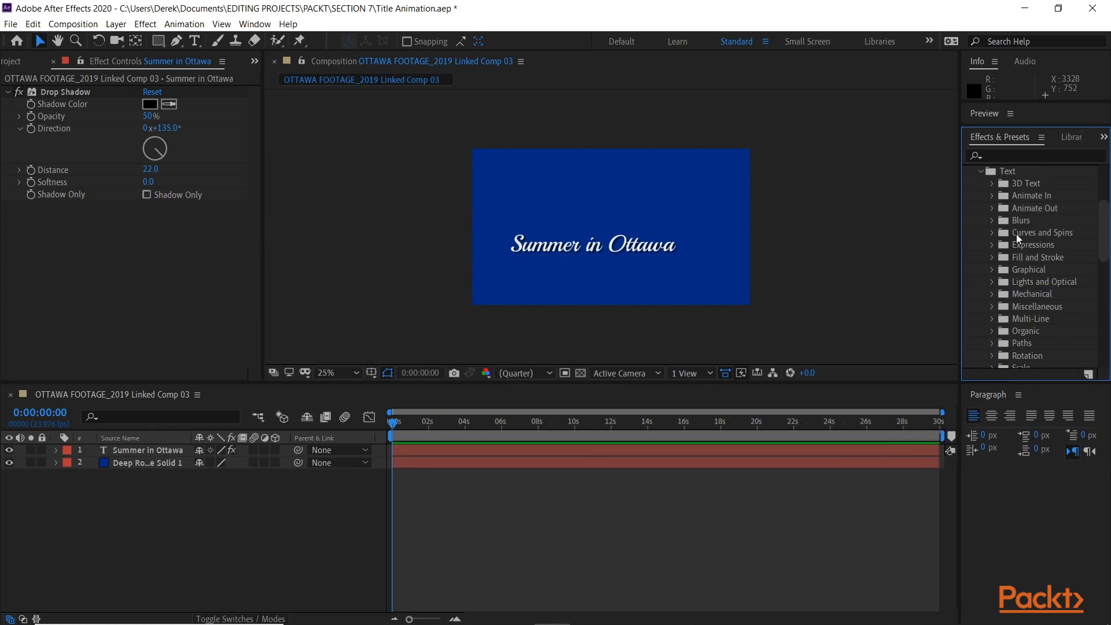
scroll(1016, 233, down, 3)
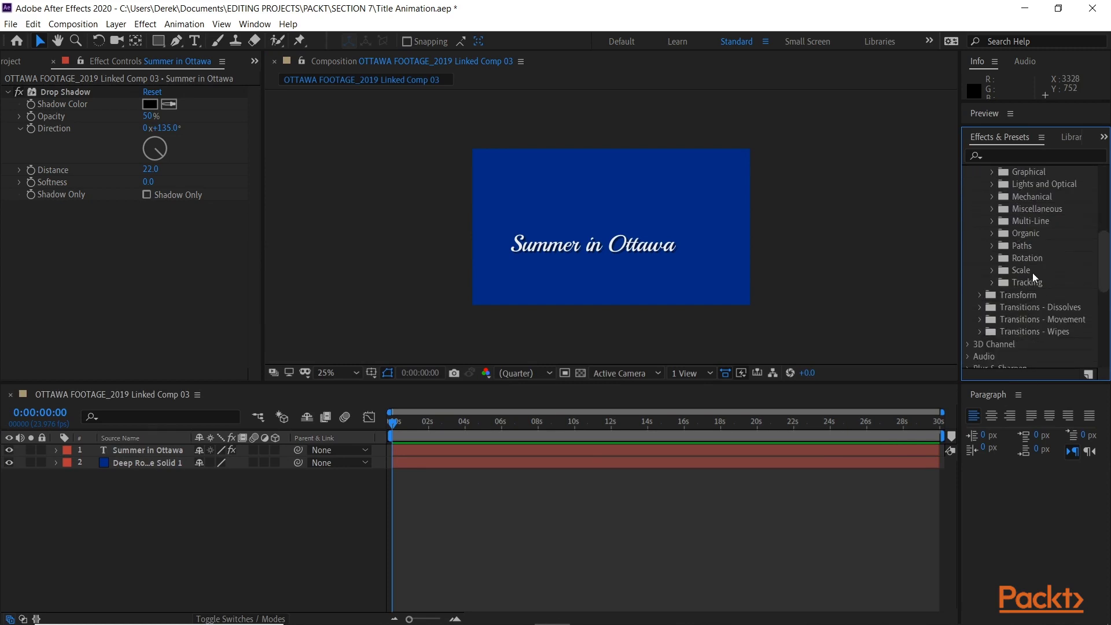
scroll(1032, 272, up, 3)
click(991, 196)
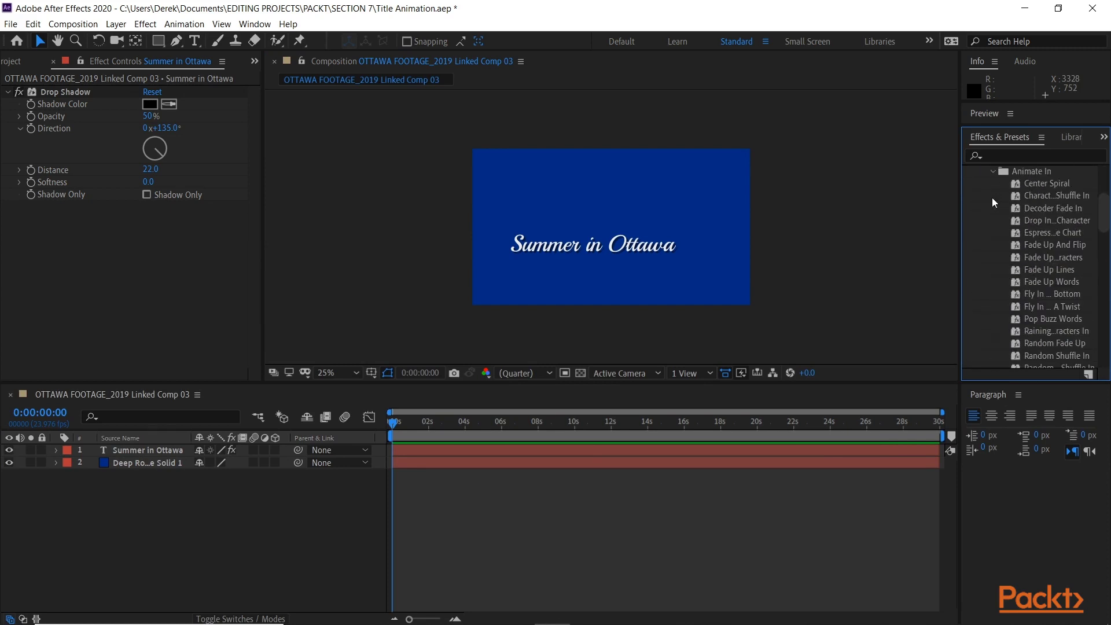
scroll(1059, 250, down, 3)
scroll(1030, 272, down, 4)
drag(960, 301, 834, 278)
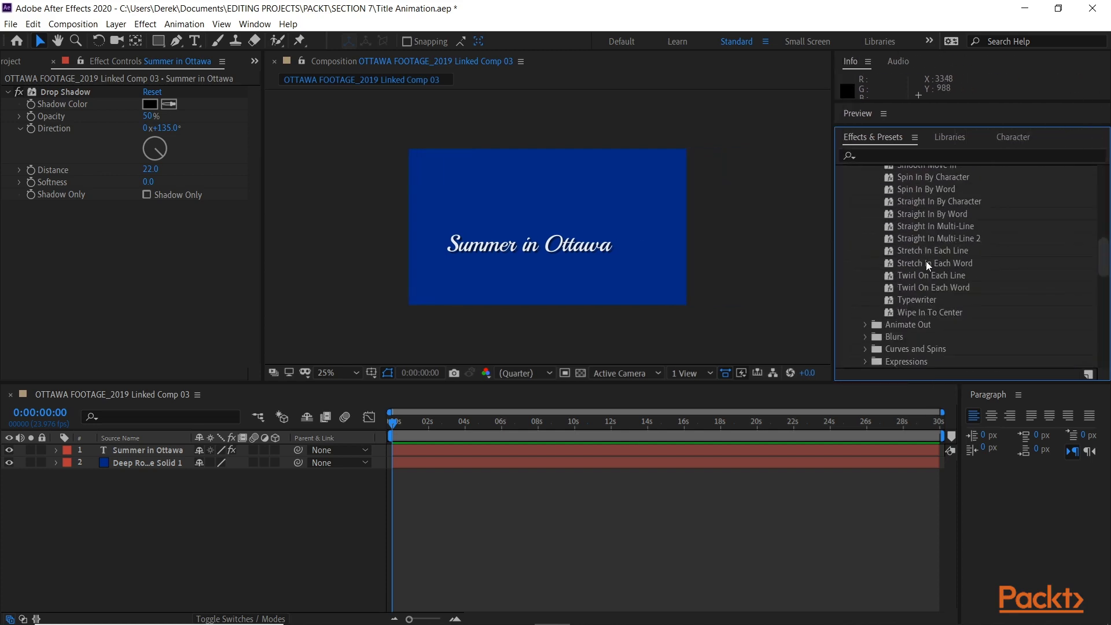
scroll(926, 261, up, 2)
Step: Apply the Slow Fade On preset to the Summer in Ottawa layer and preview the fade-in
click(925, 217)
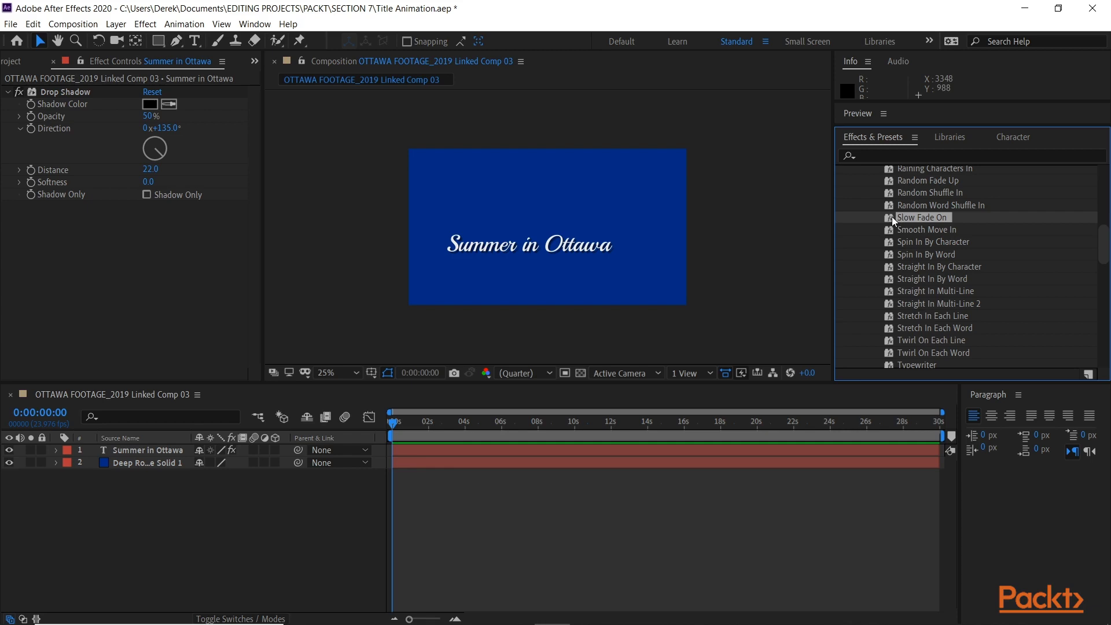
drag(891, 217, 453, 446)
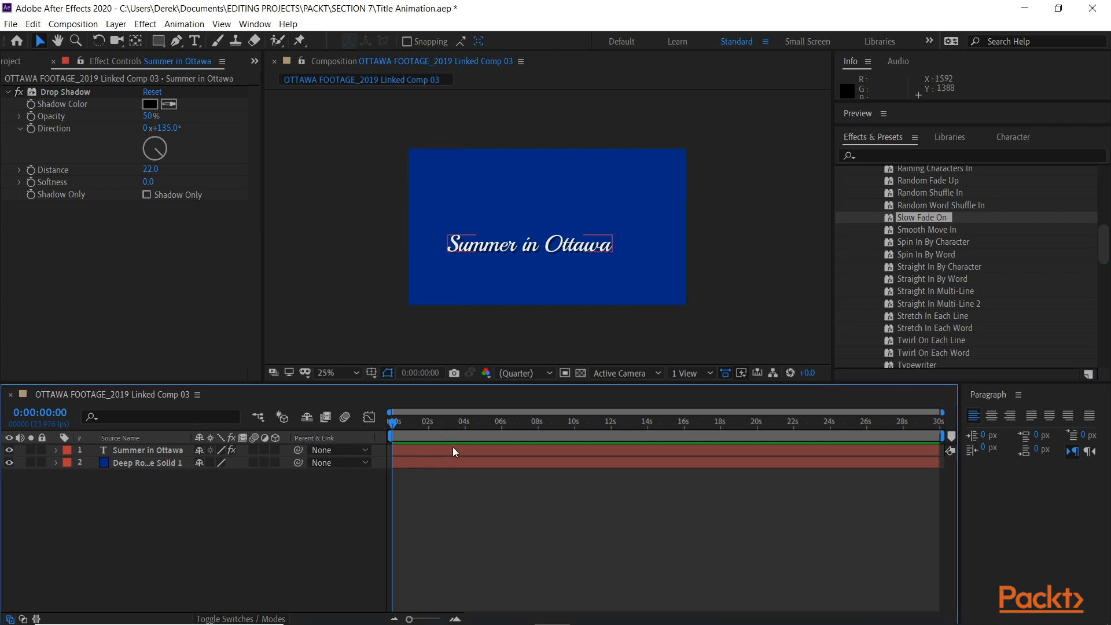
double_click(887, 217)
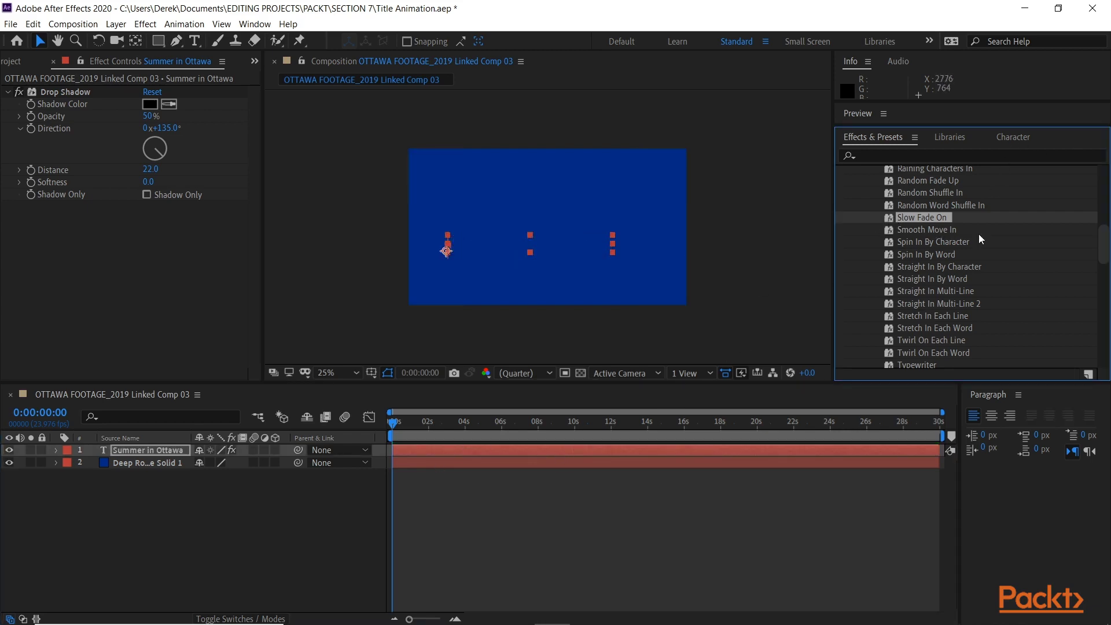
key(space)
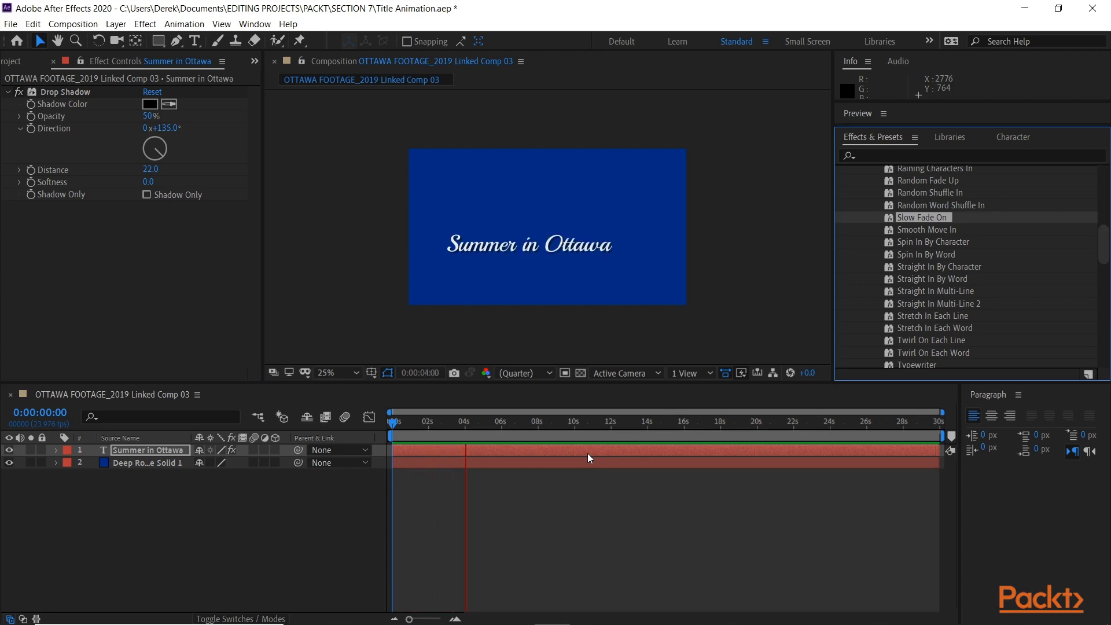
key(space)
drag(395, 425, 486, 426)
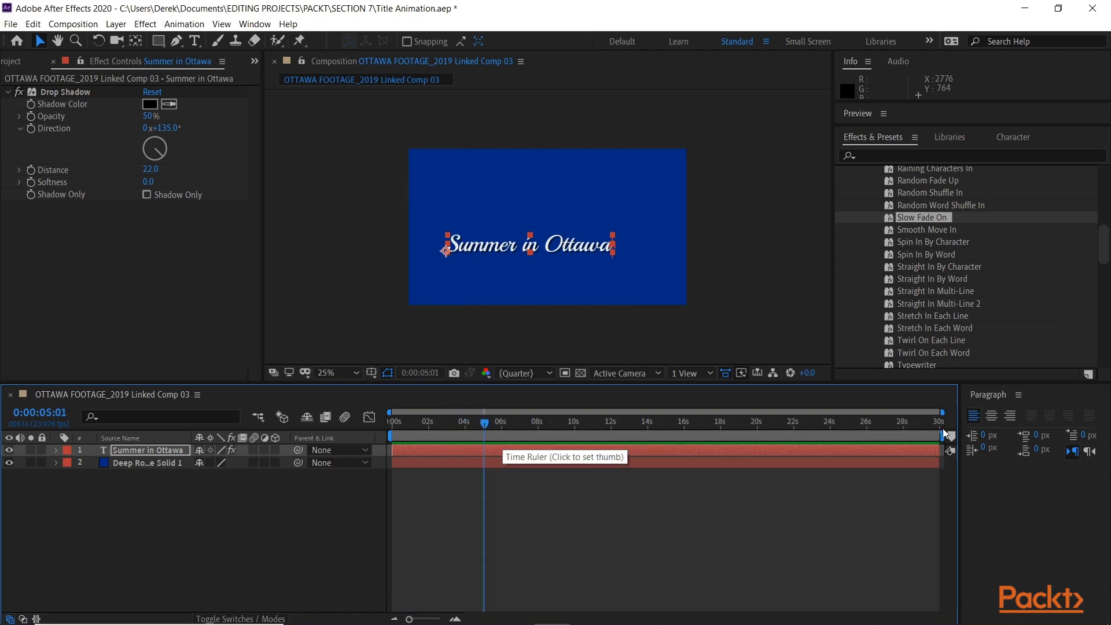
Step: Change the composition Duration to 0:00:10:00 in Composition Settings
right_click(295, 498)
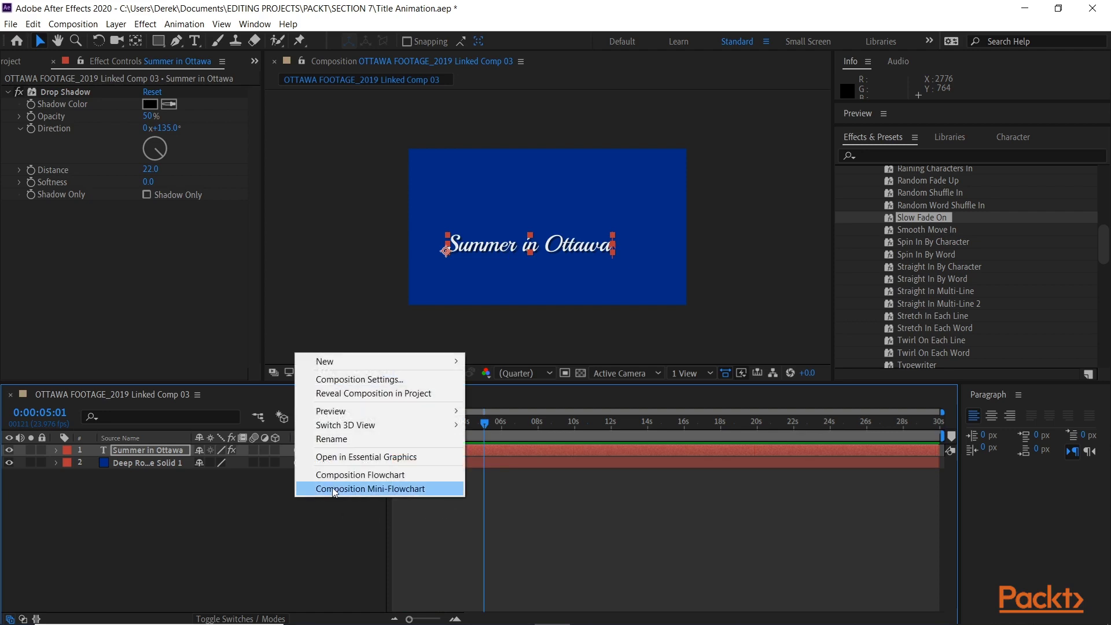
click(445, 382)
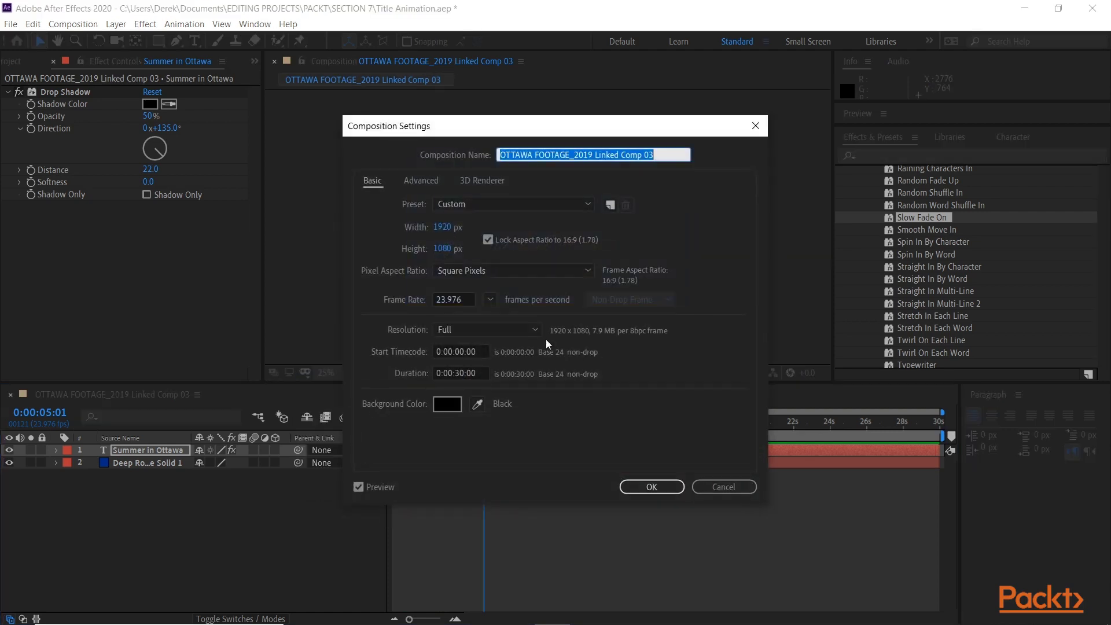
click(483, 370)
text(10)
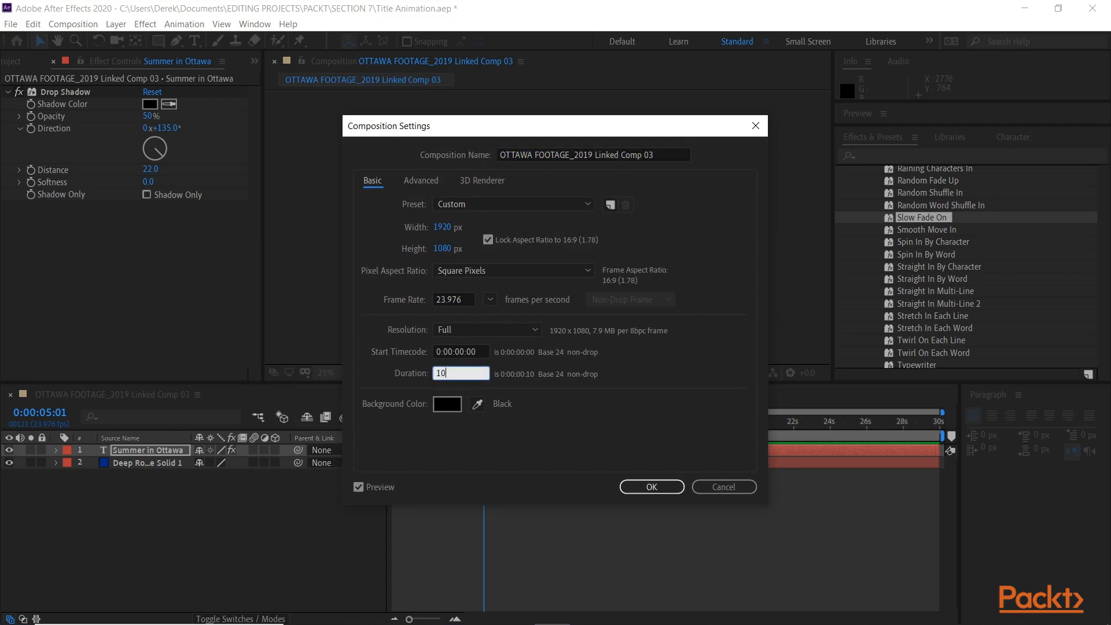
text(00:10:00)
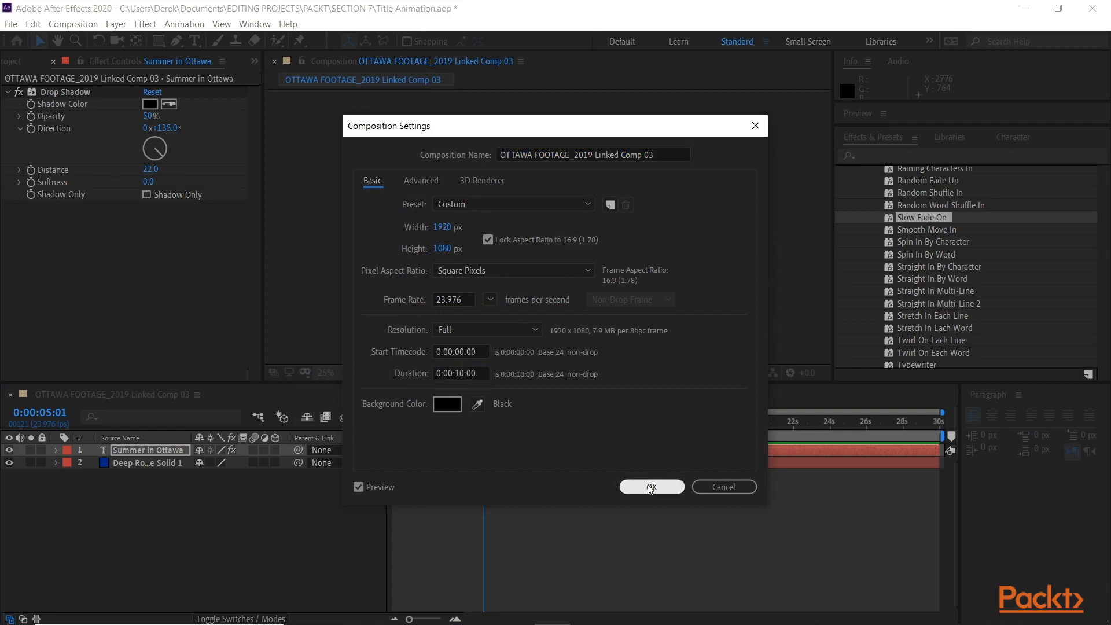
click(647, 484)
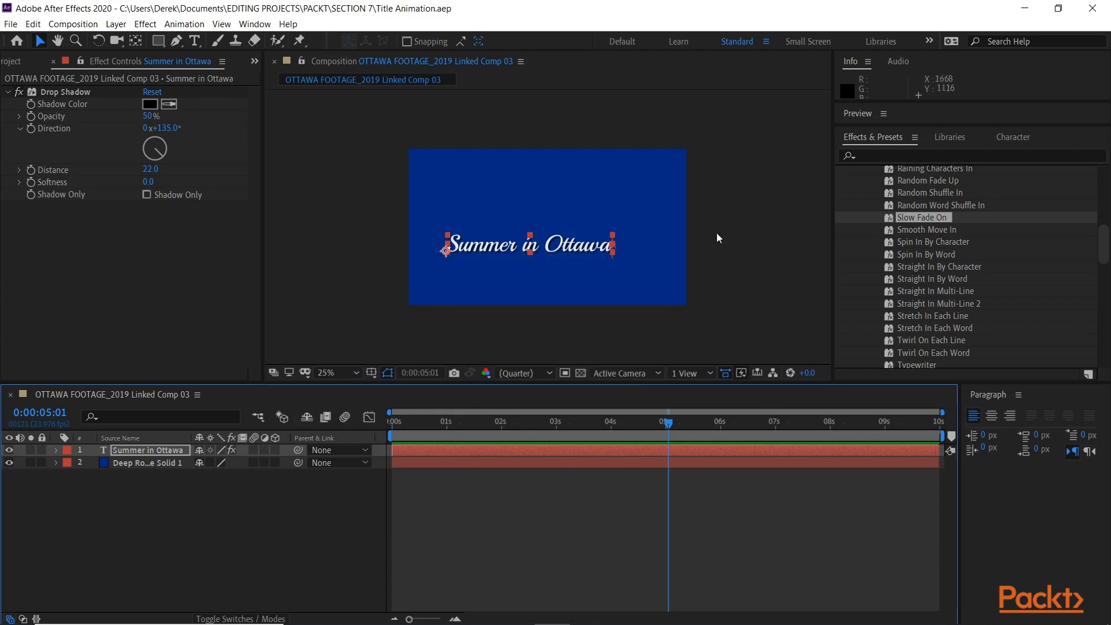
Step: Back in Premiere Pro, drag the 10-second linked title comp onto V1 of the Section 5 sequence
click(1025, 8)
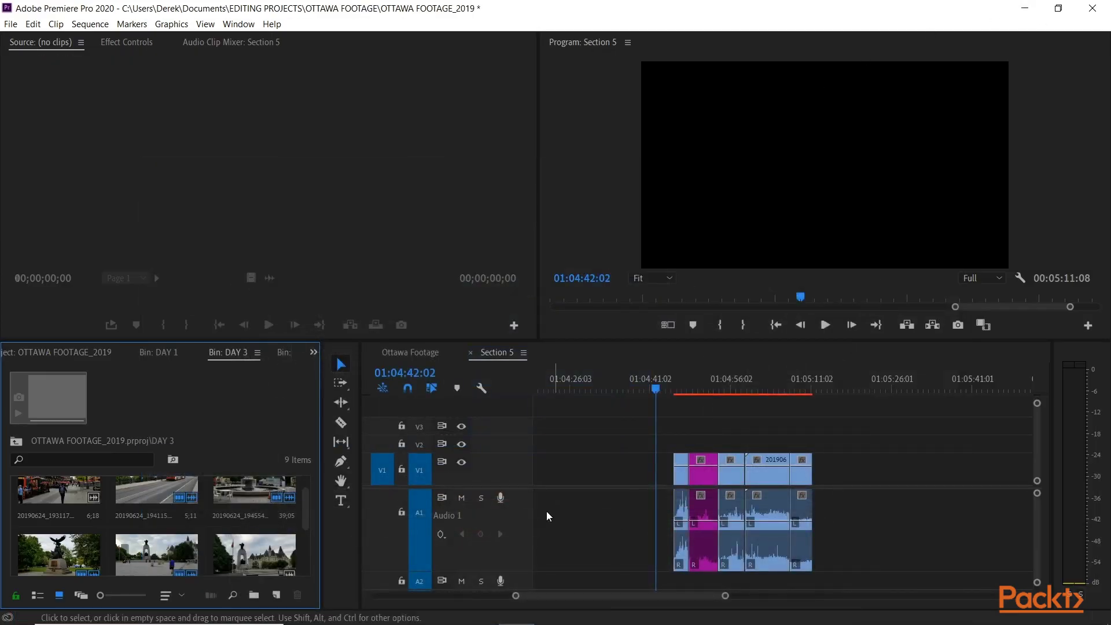
drag(335, 341, 335, 249)
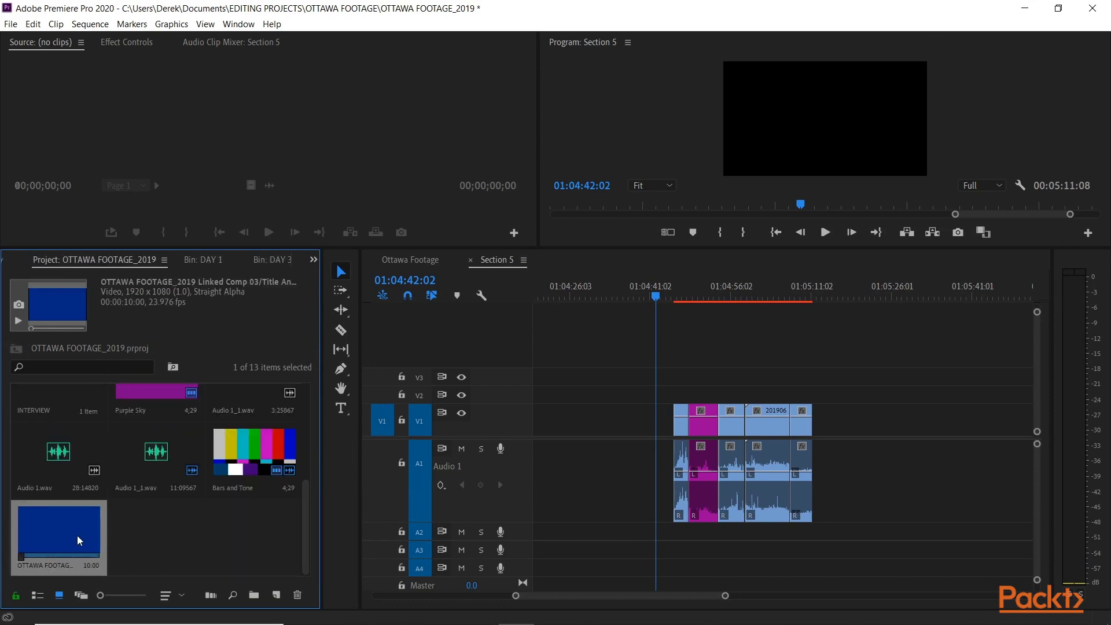
drag(76, 534, 581, 419)
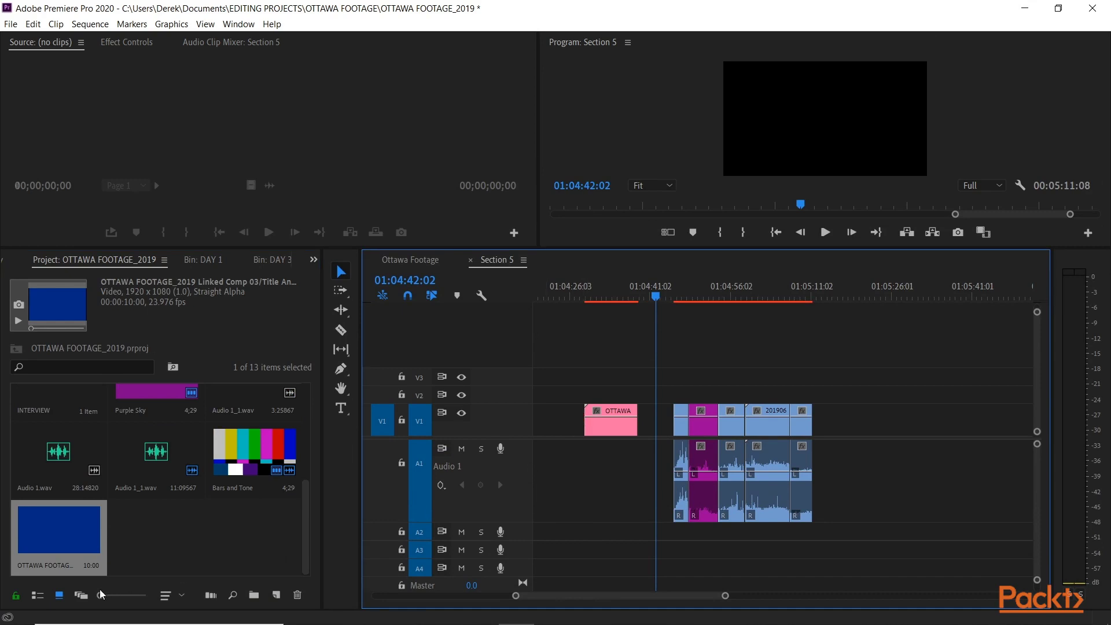
key(grave)
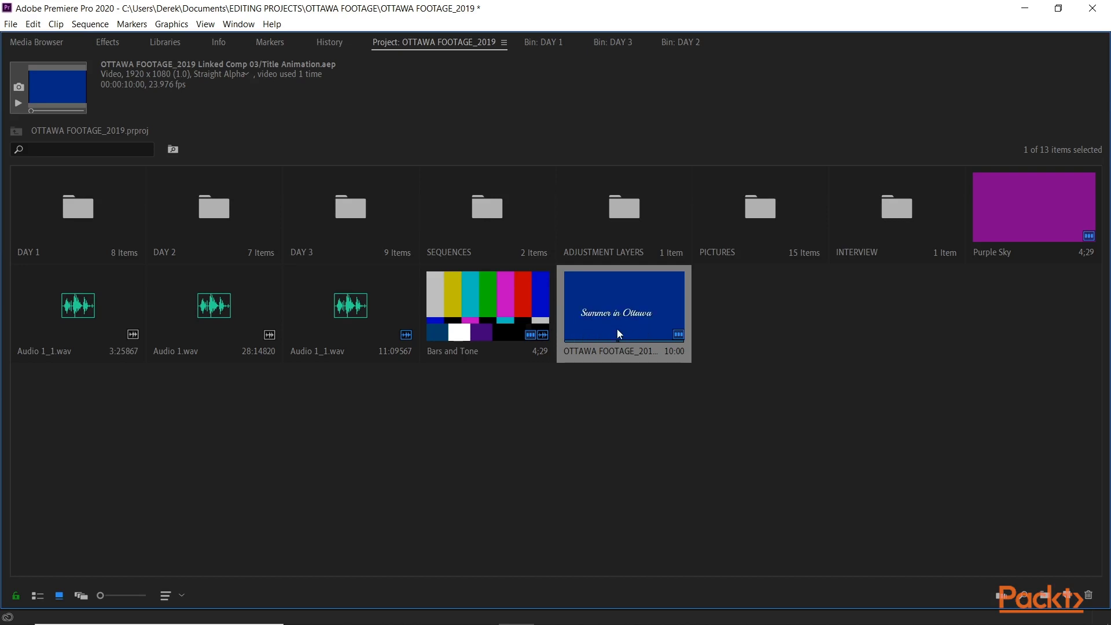
key(grave)
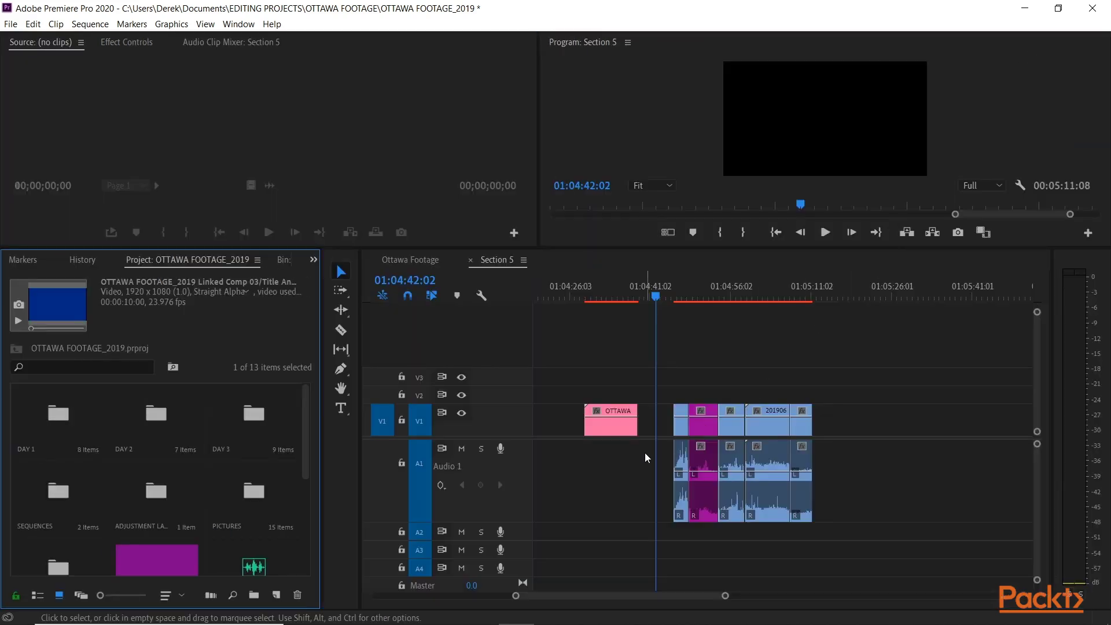
Step: Move the title clip up against the footage and trim its end to close the gap
click(599, 425)
key(=)
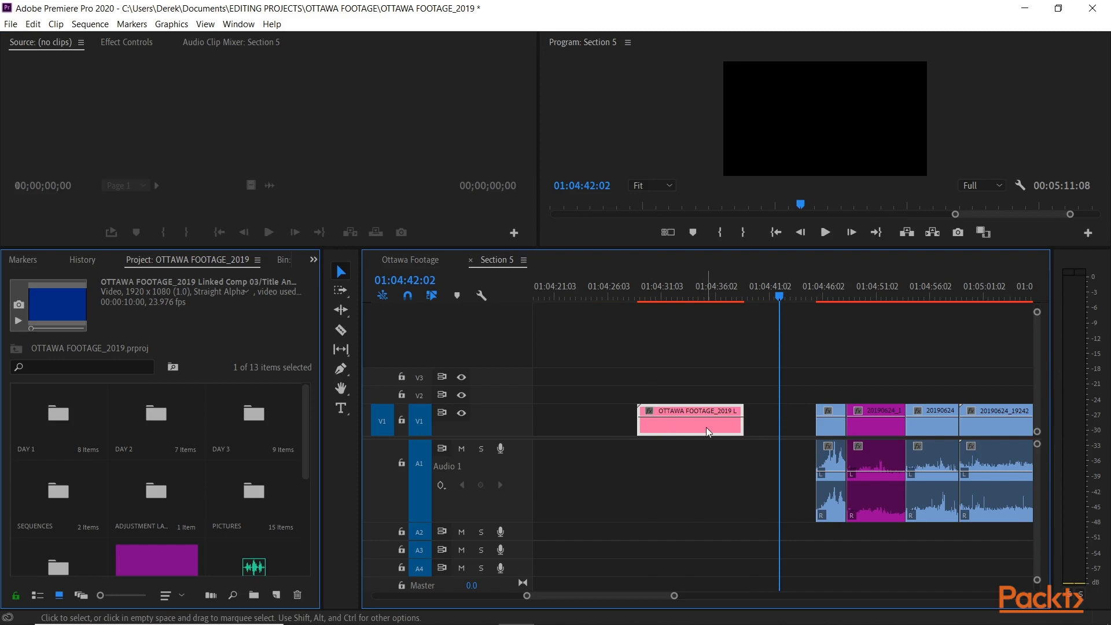
drag(709, 431, 778, 420)
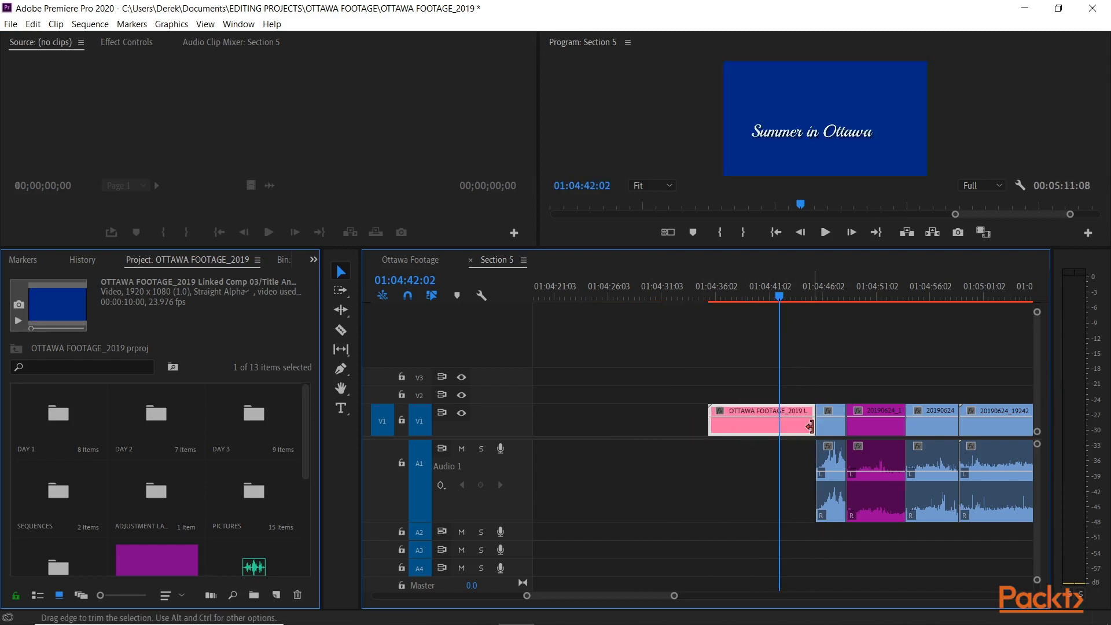
drag(810, 426, 805, 423)
Step: Add Cross Dissolves at the title clip's start and at its cut into the footage, then save
key(Right)
key(Right)
key(Right)
key(Right)
key(Right)
key(Right)
key(Right)
key(Right)
key(Right)
key(Right)
key(Right)
key(Right)
key(Right)
key(Right)
key(Right)
key(Right)
key(Right)
key(Right)
key(Right)
key(Right)
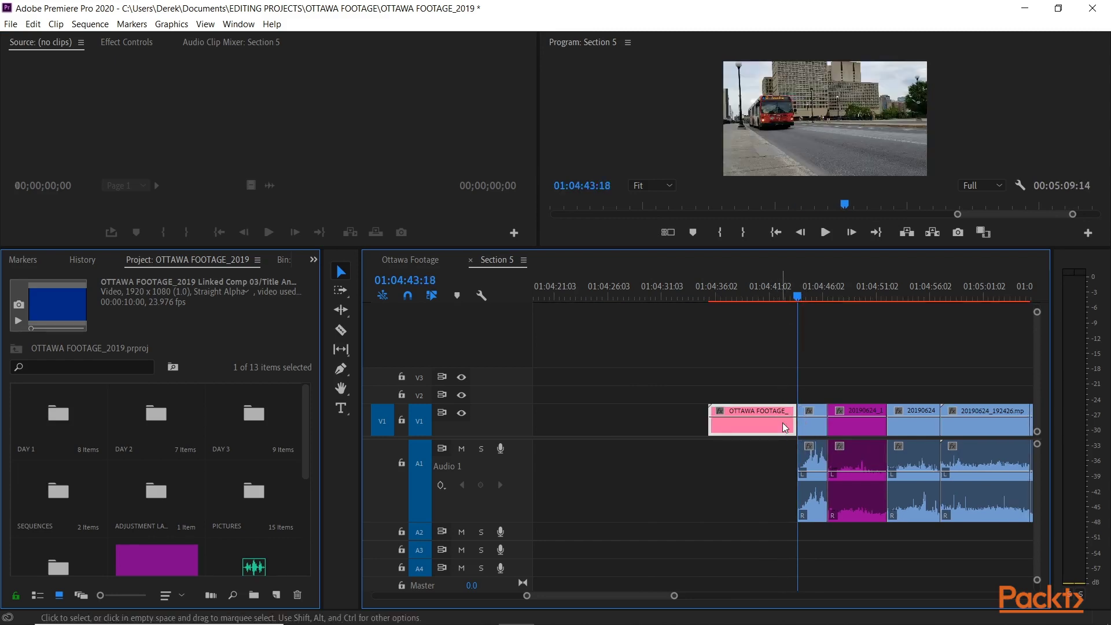
key(ctrl+d)
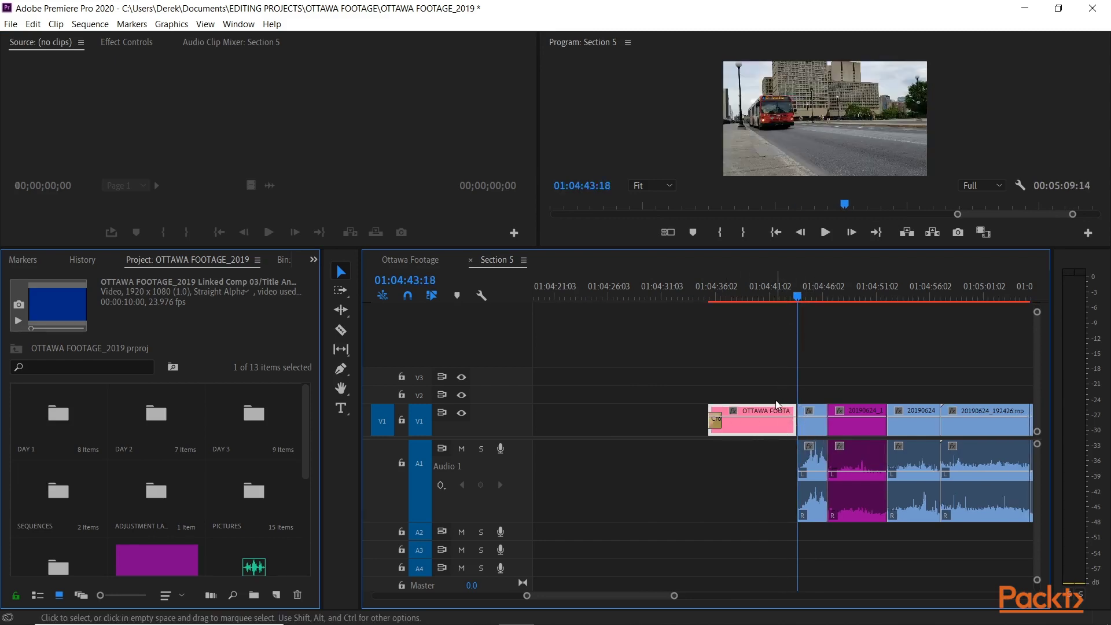
click(801, 421)
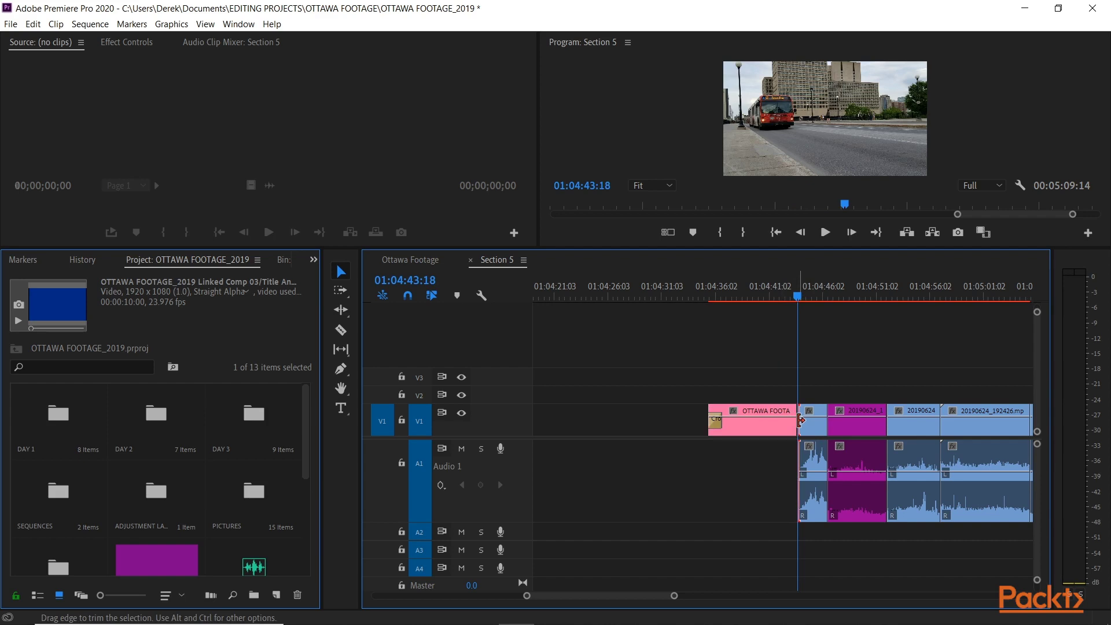
key(ctrl+d)
mouse_move(683, 294)
mouse_down()
mouse_move(638, 296)
mouse_move(667, 303)
mouse_up()
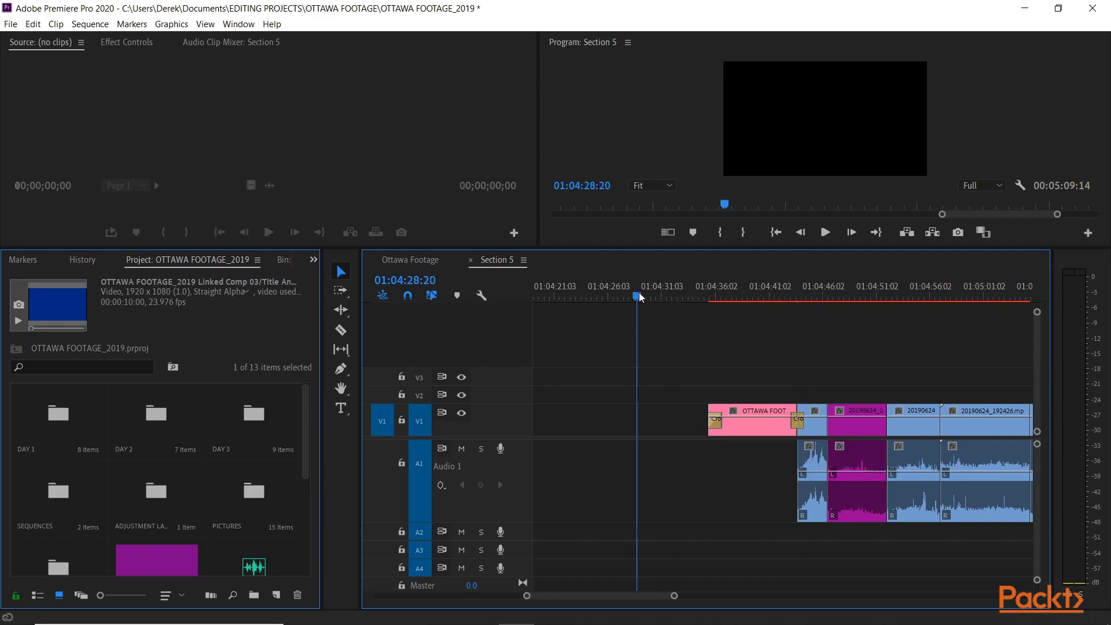
key(ctrl+s)
Step: Play back the title and its transitions leading into the footage
click(694, 297)
key(space)
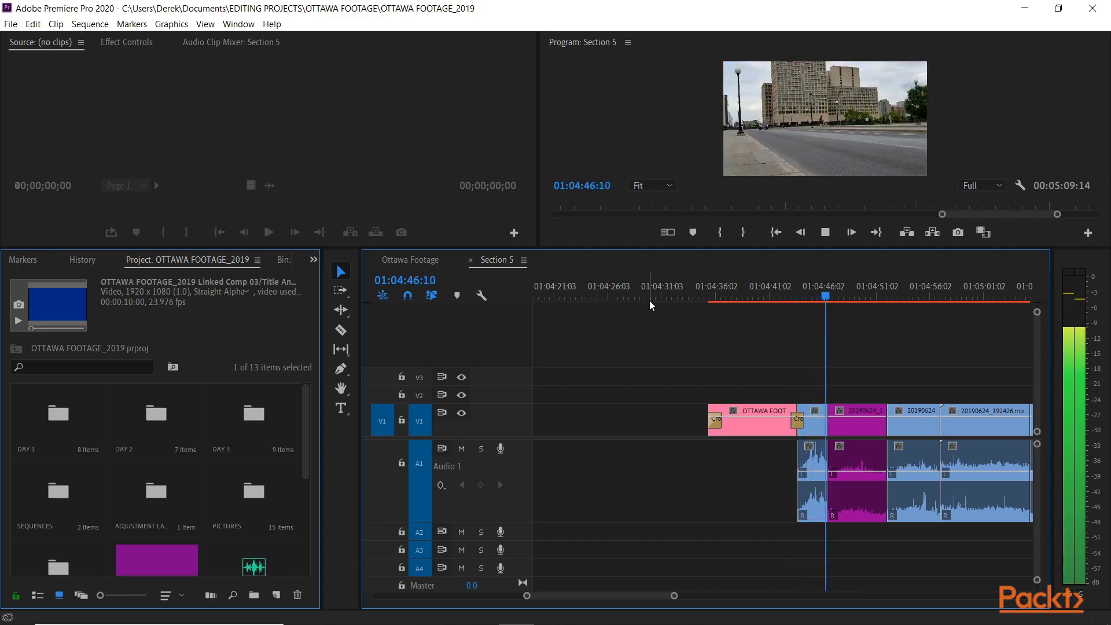
key(space)
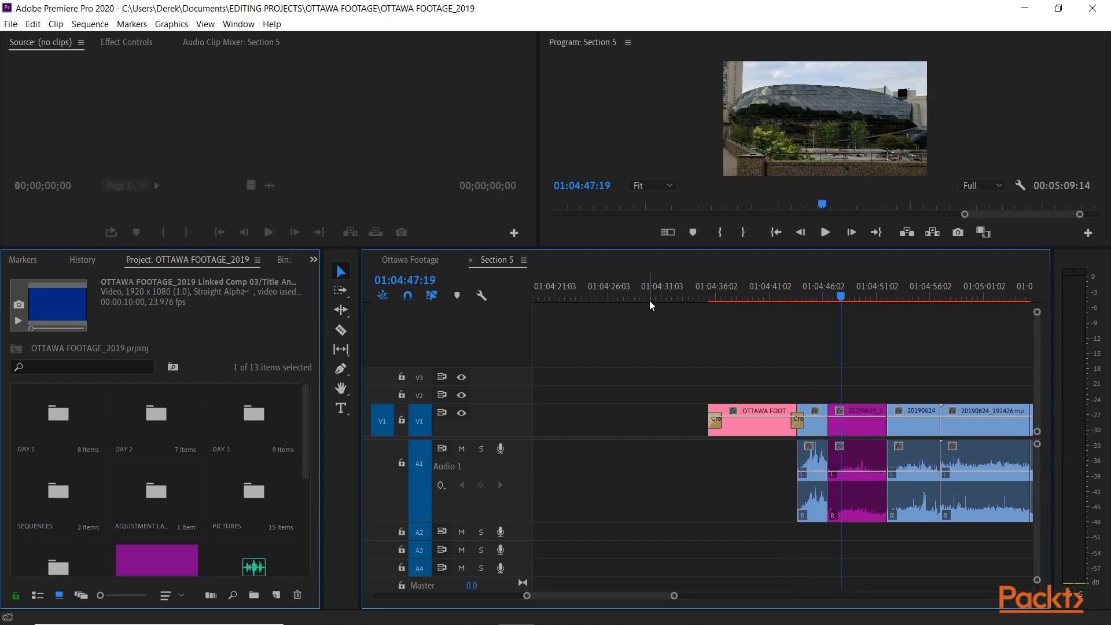
key(equal)
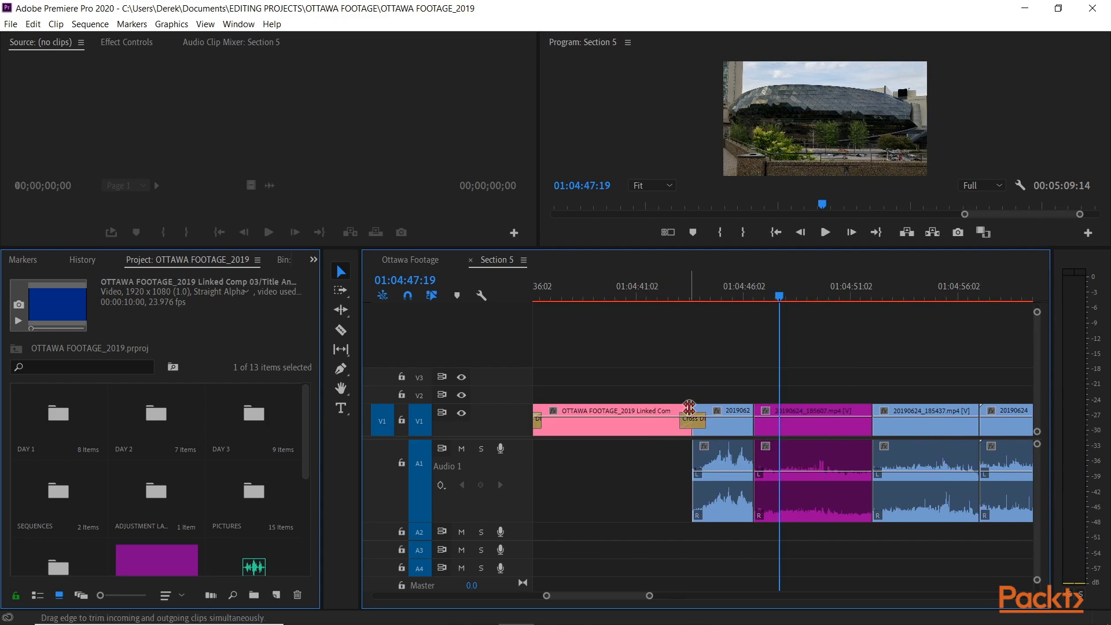
Step: Shorten the title clip by about two seconds and preview it with its dissolve
drag(686, 407, 636, 406)
click(602, 293)
key(space)
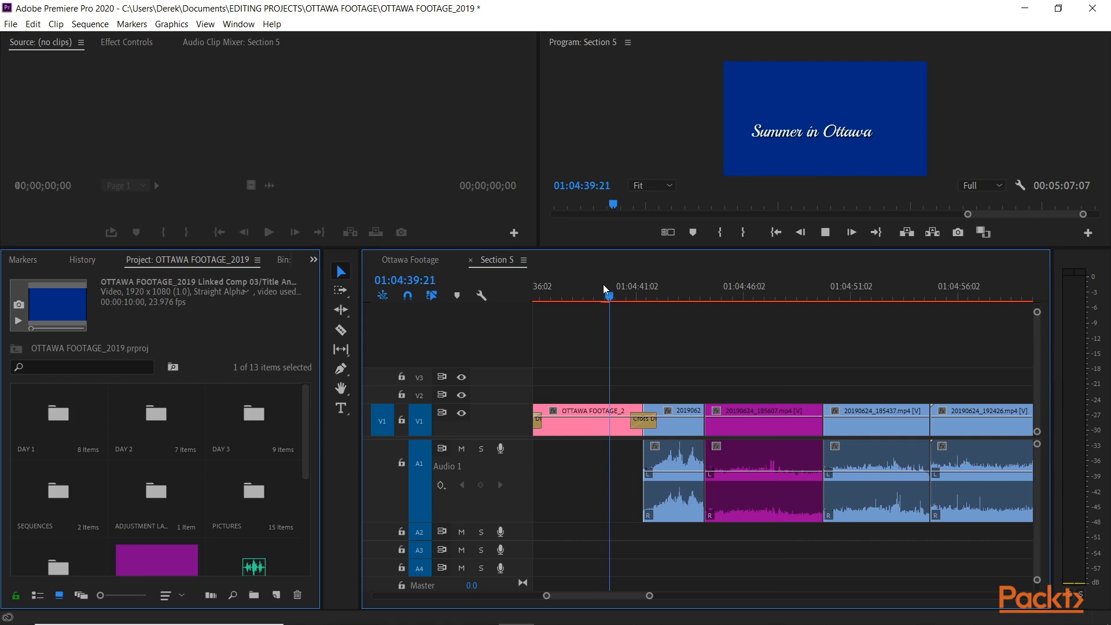
key(space)
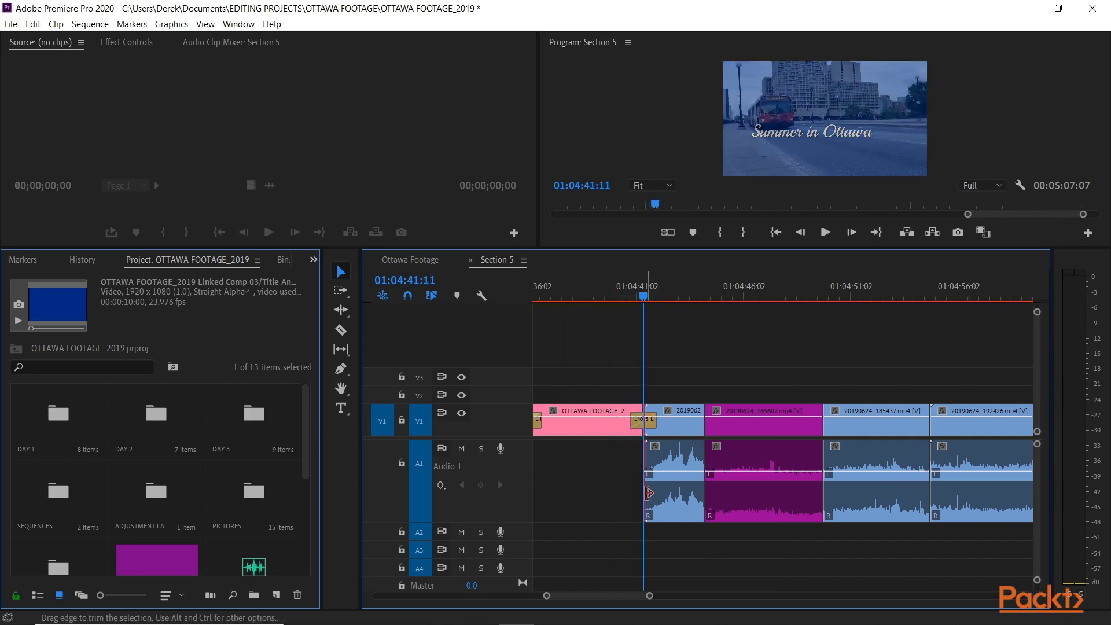
Step: Add a Constant Power crossfade at the start of the A1 audio clip and play it
right_click(648, 492)
click(683, 524)
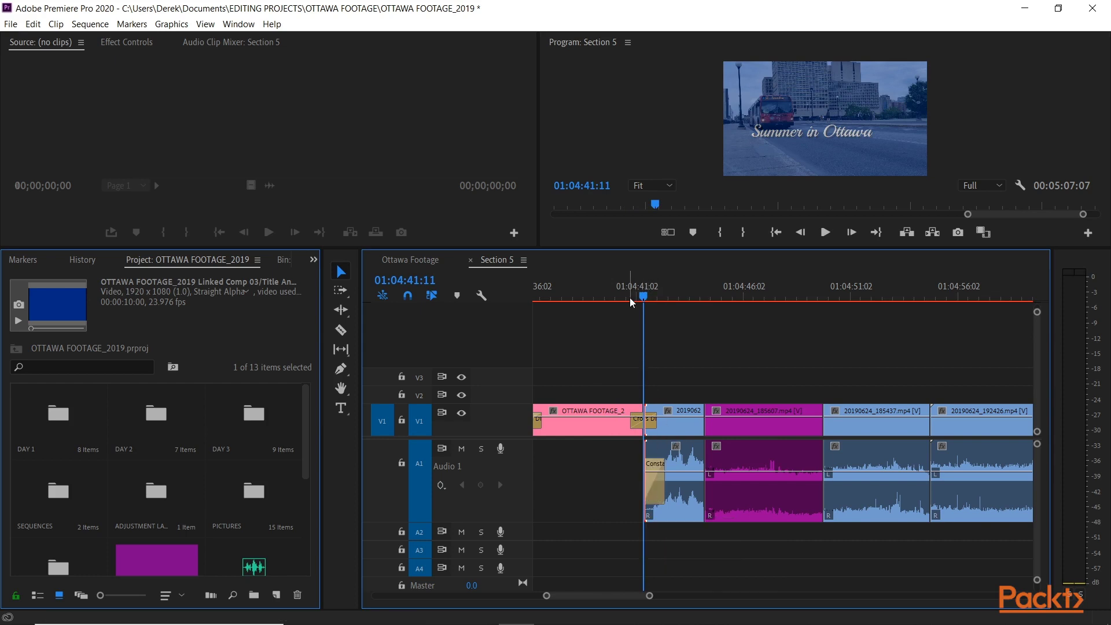
click(628, 298)
key(space)
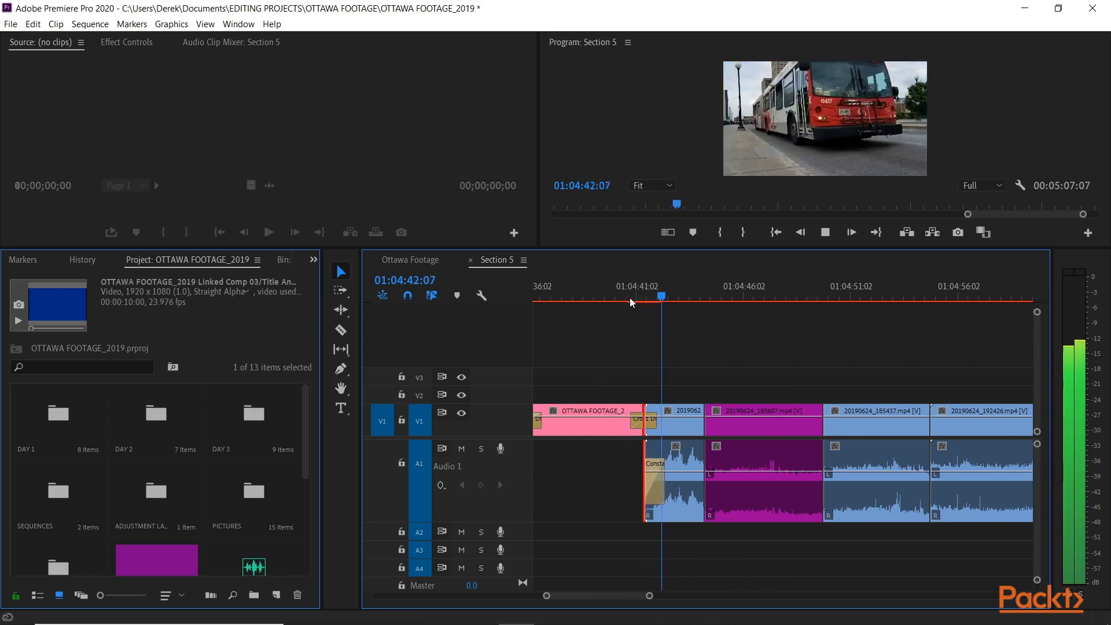
key(space)
Step: Zoom the timeline out and play the sequence from the Summer in Ottawa title
key(minus)
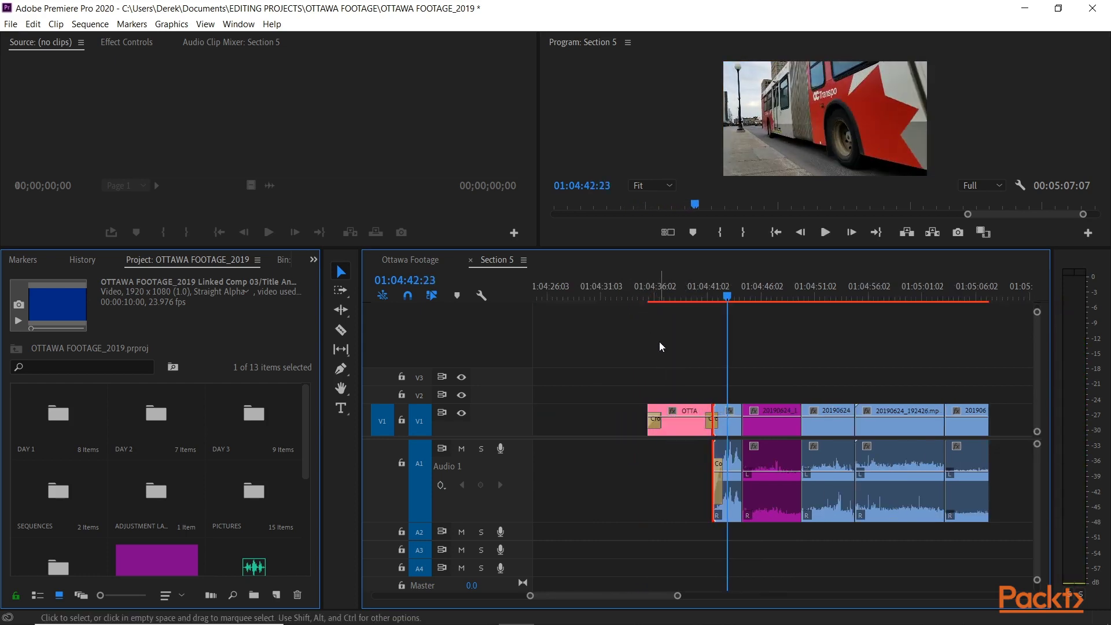
click(629, 295)
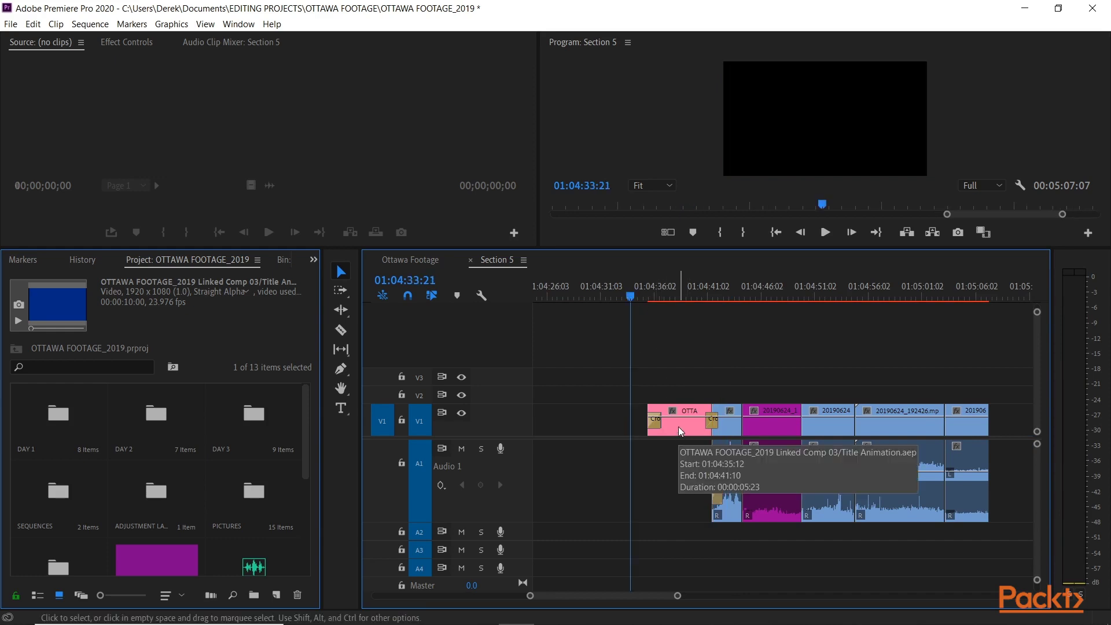
click(664, 295)
key(space)
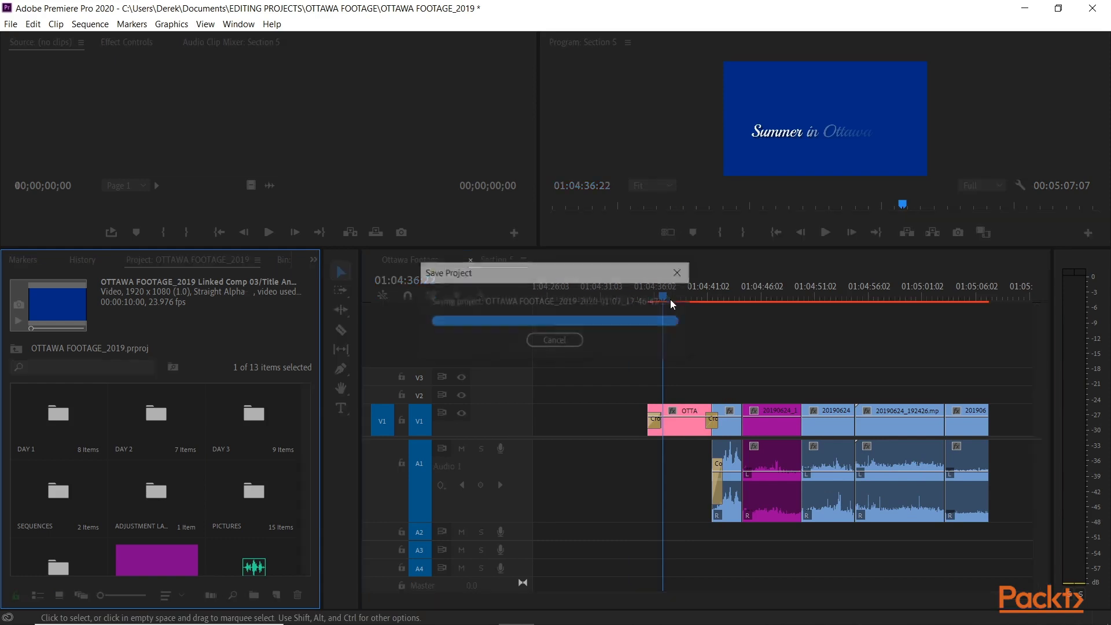
Step: Edit the original title comp in After Effects, then type and delete a 'shot by' credit line below the title
right_click(688, 428)
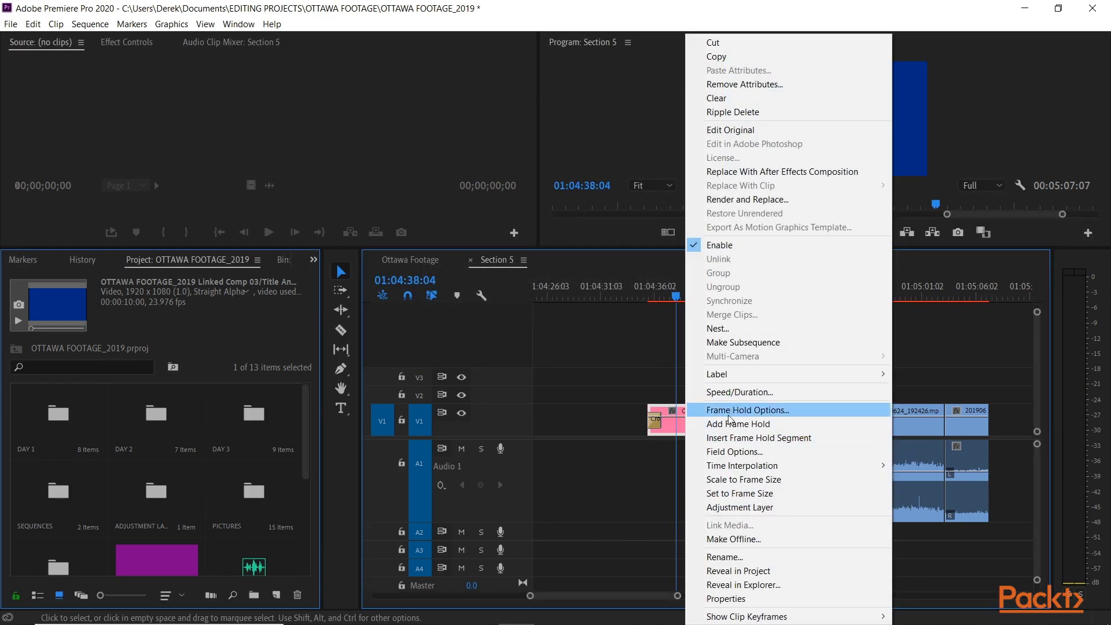
click(733, 130)
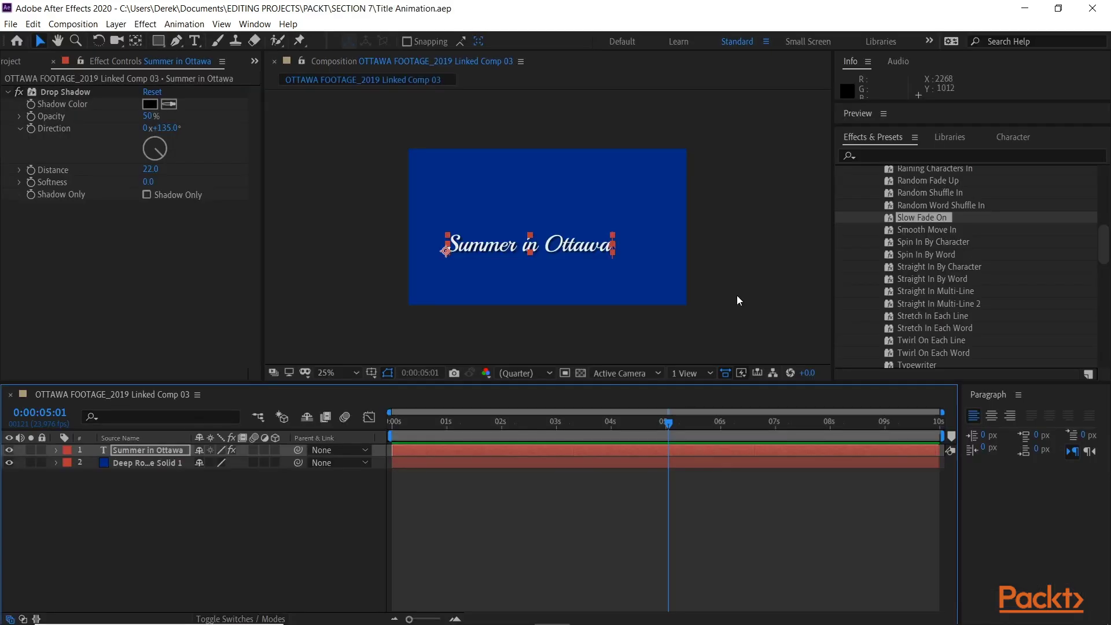
click(199, 42)
click(487, 281)
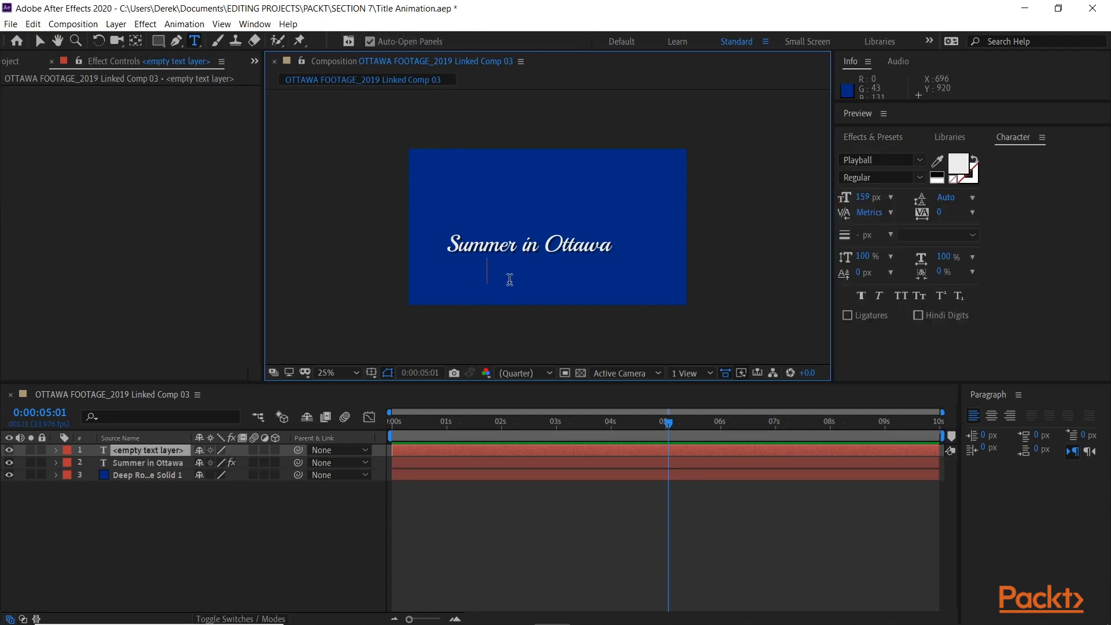
text(shot b)
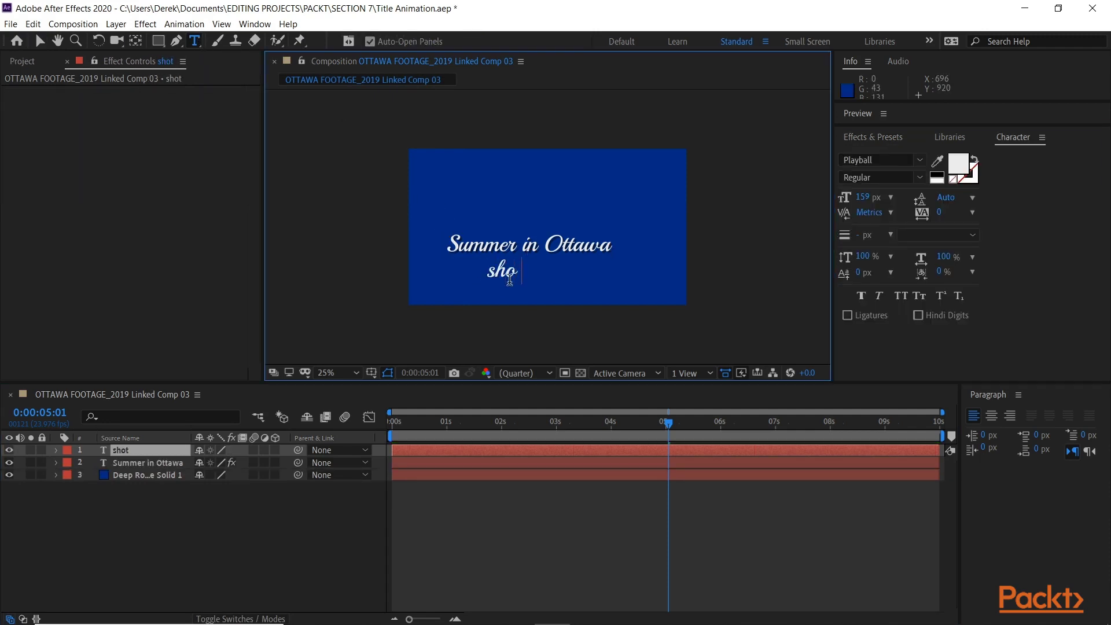
text(y Derek)
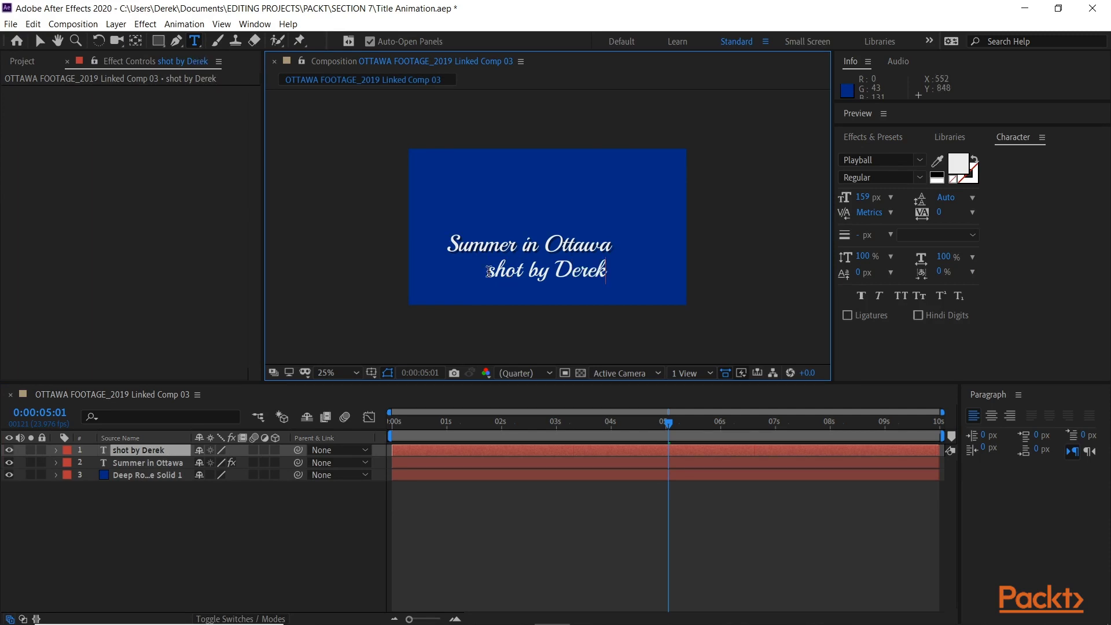
drag(486, 272, 612, 272)
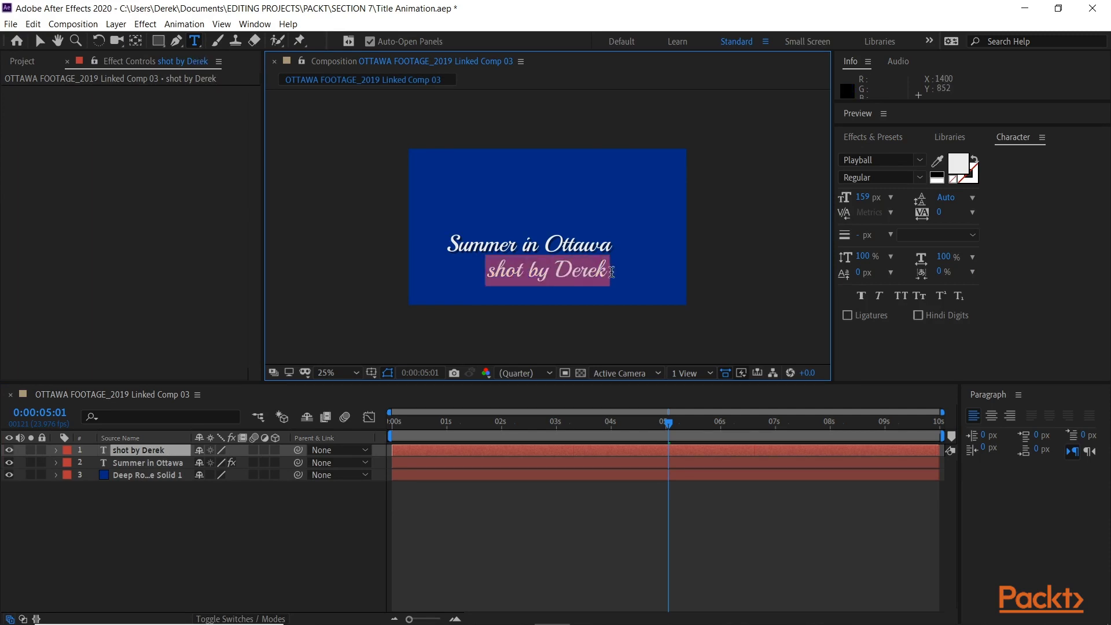
key(BackSpace)
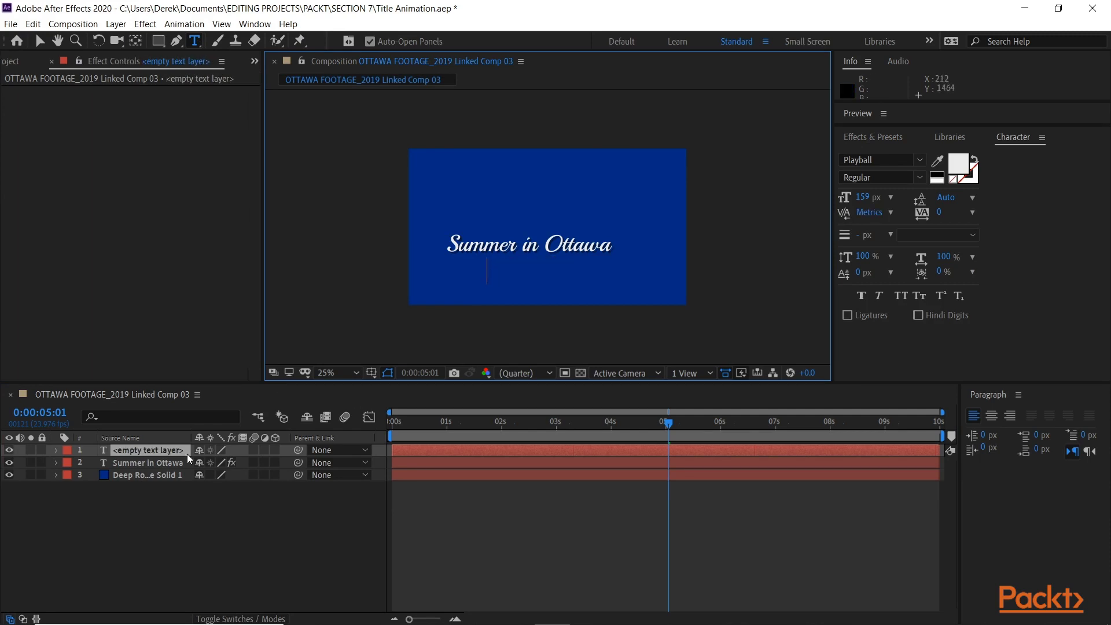
Step: Delete the empty text layer, then duplicate the Summer in Ottawa title and move the copy below it
click(158, 452)
key(Delete)
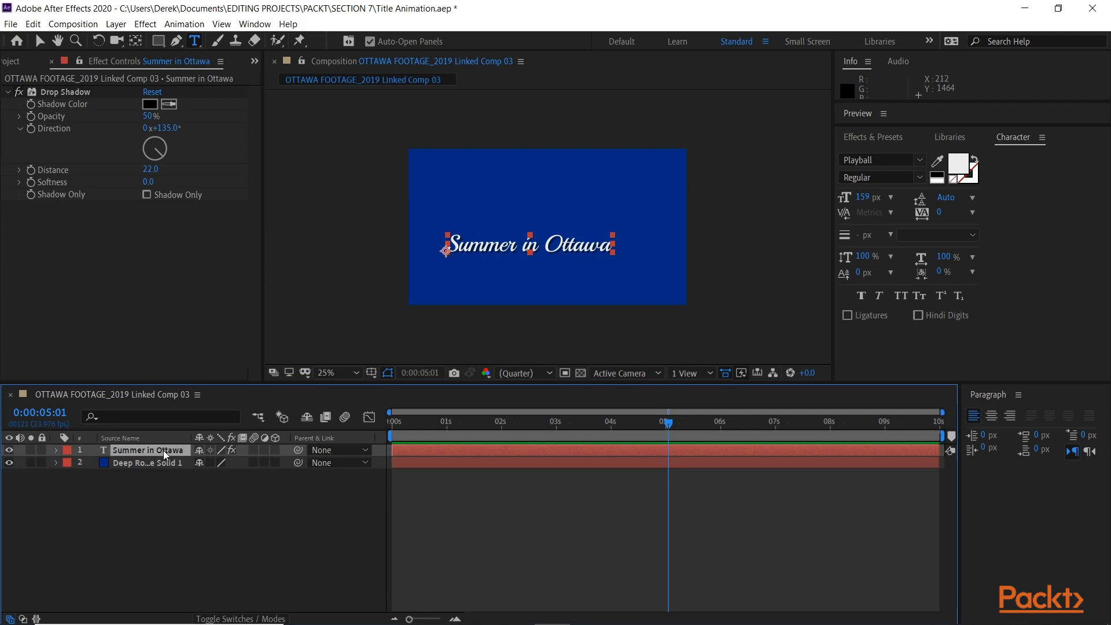
key(ctrl+d)
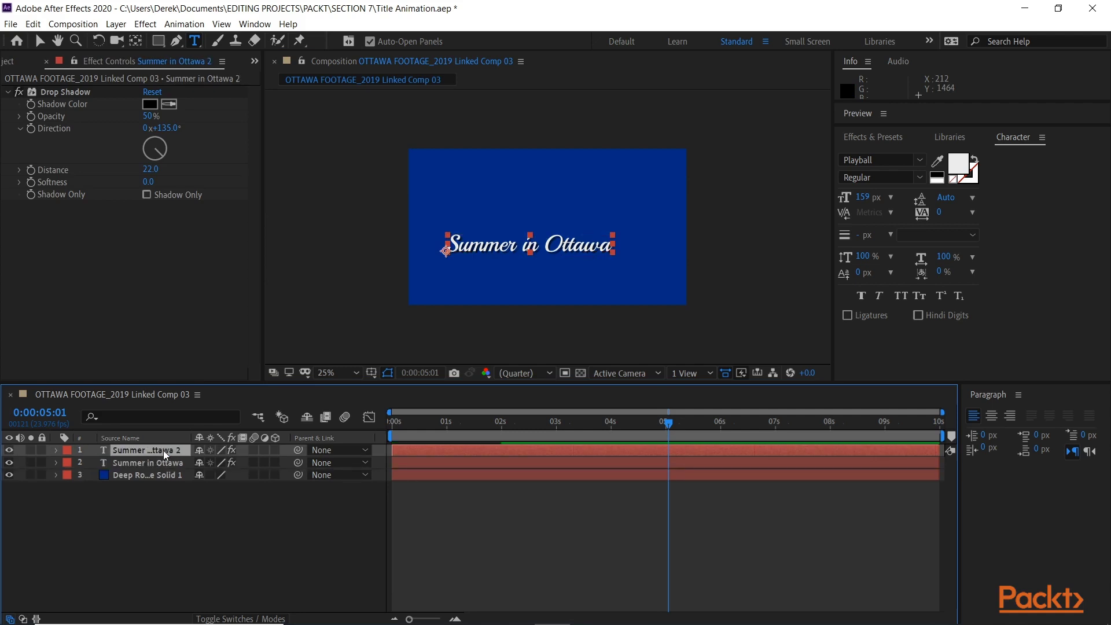
click(38, 40)
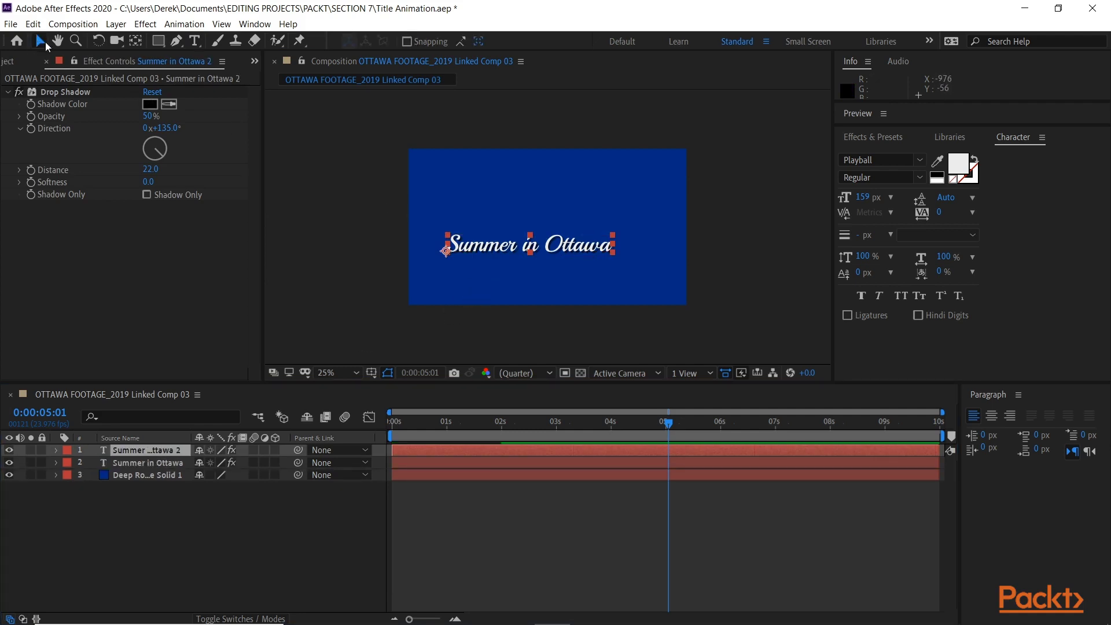
drag(495, 245, 646, 281)
Step: Retype the copy as a 'shot by' credit with the creator's name, at 125 px, right under the title
key(ctrl+t)
text(shot b)
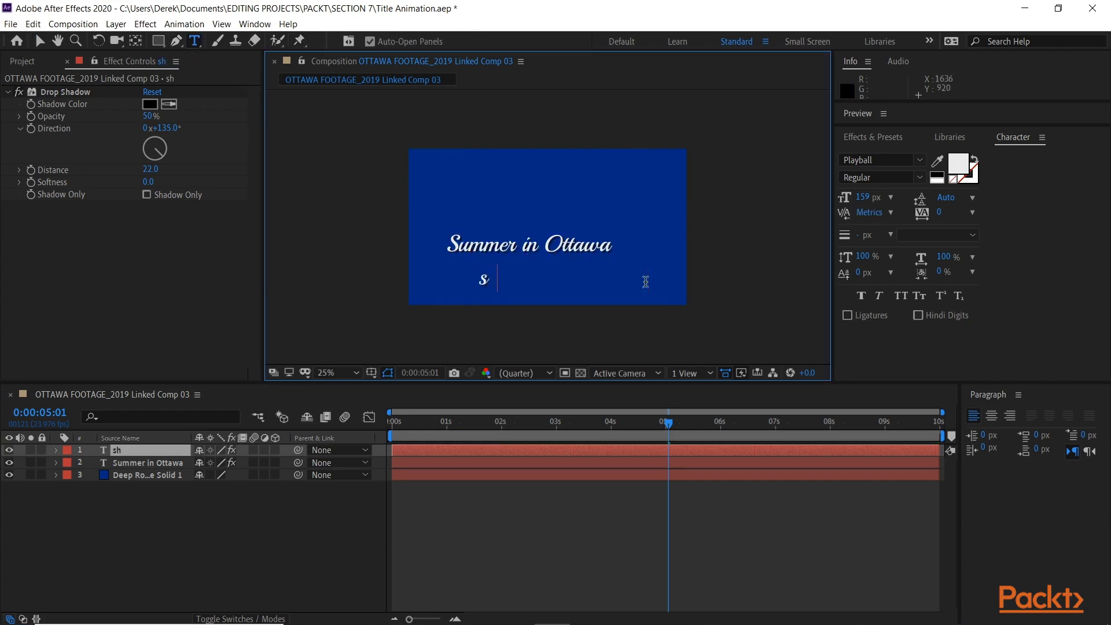
text(y Derek)
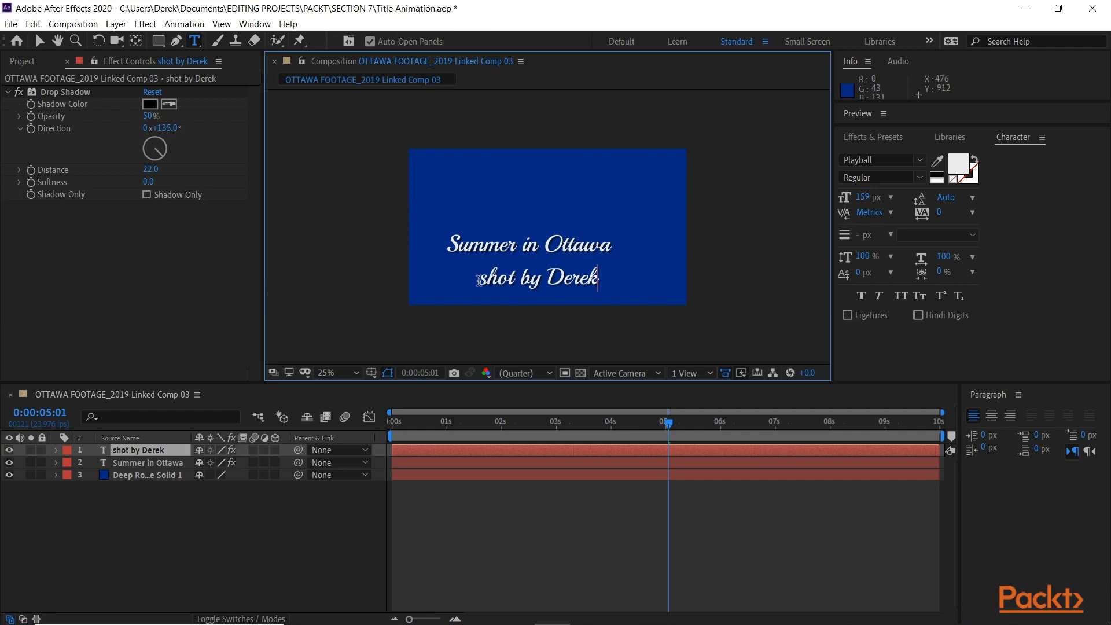
drag(478, 281, 601, 281)
drag(863, 197, 836, 194)
key(v)
drag(537, 284, 601, 277)
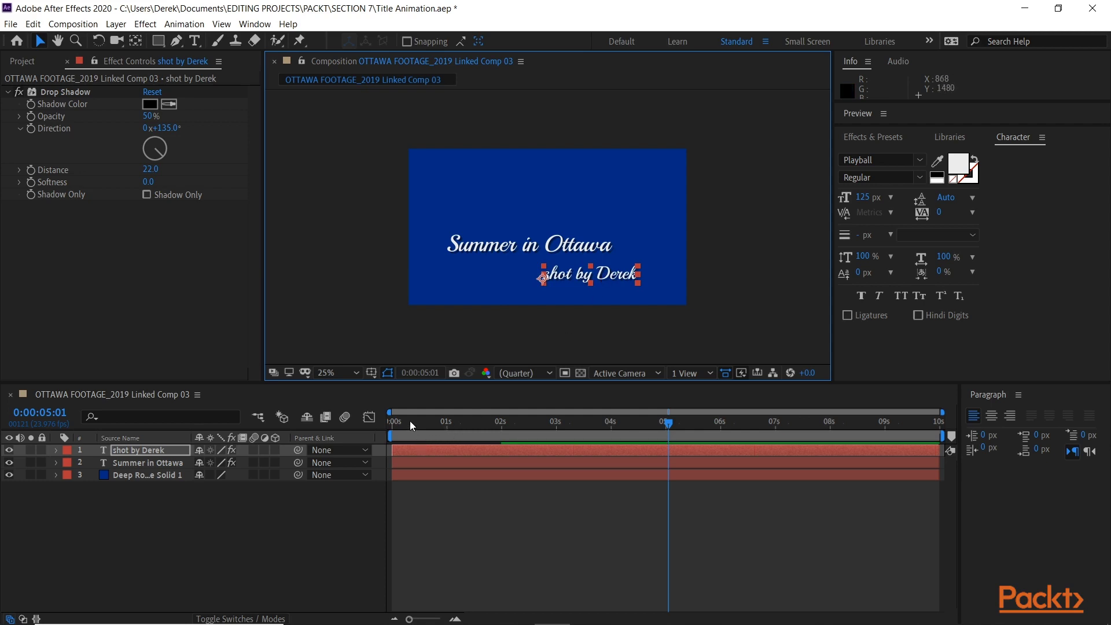
Step: Scrub and preview the title animation from the start of the comp
drag(393, 422, 435, 449)
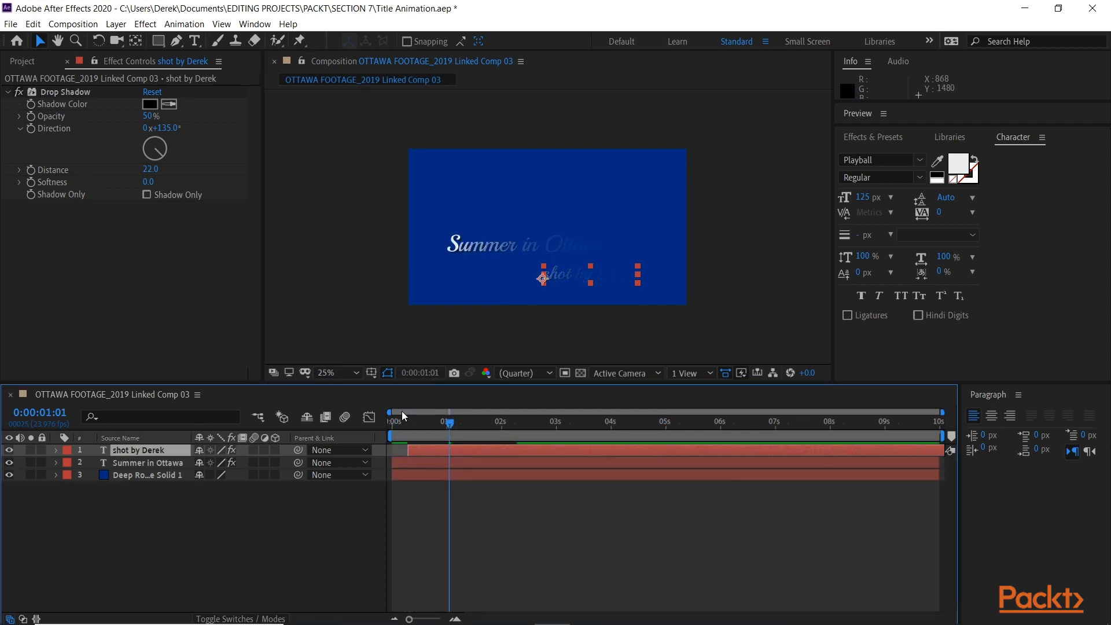
drag(403, 415, 387, 418)
key(space)
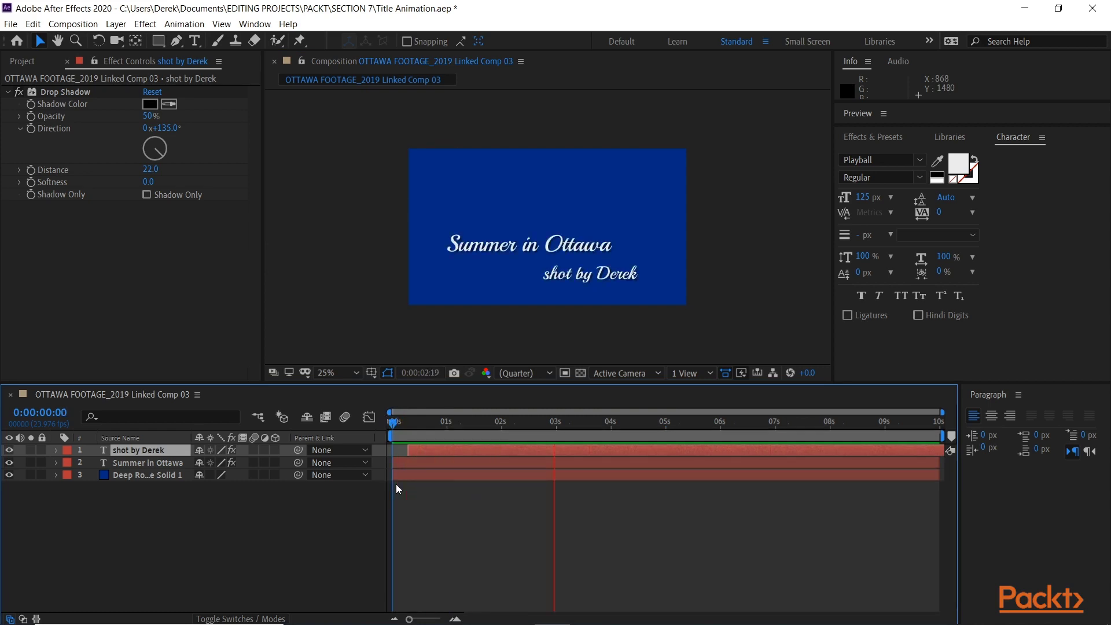
Step: Stop the preview, save the After Effects project, and return to Premiere Pro
key(space)
key(ctrl+s)
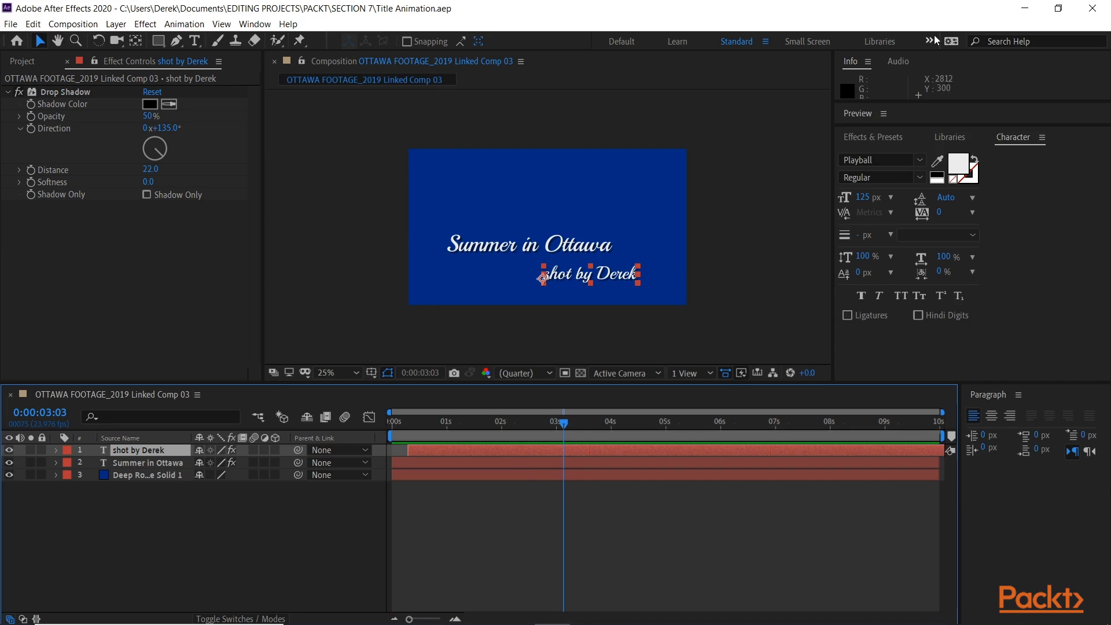
click(1025, 8)
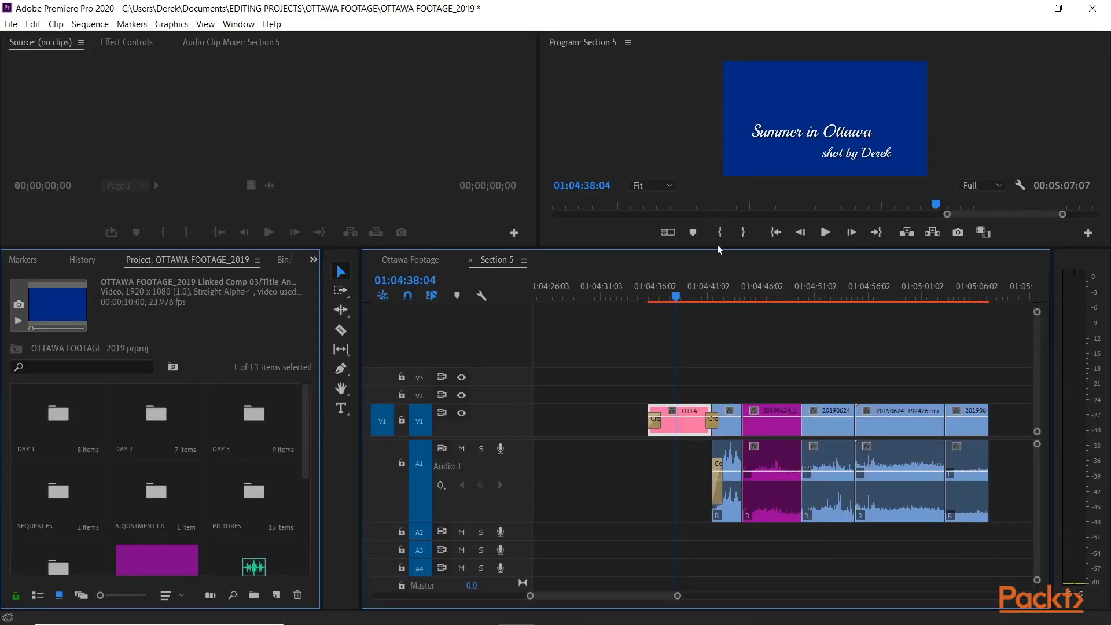
Step: Enlarge the program monitor, play the sequence through the title, and save the Premiere project
drag(718, 249, 711, 333)
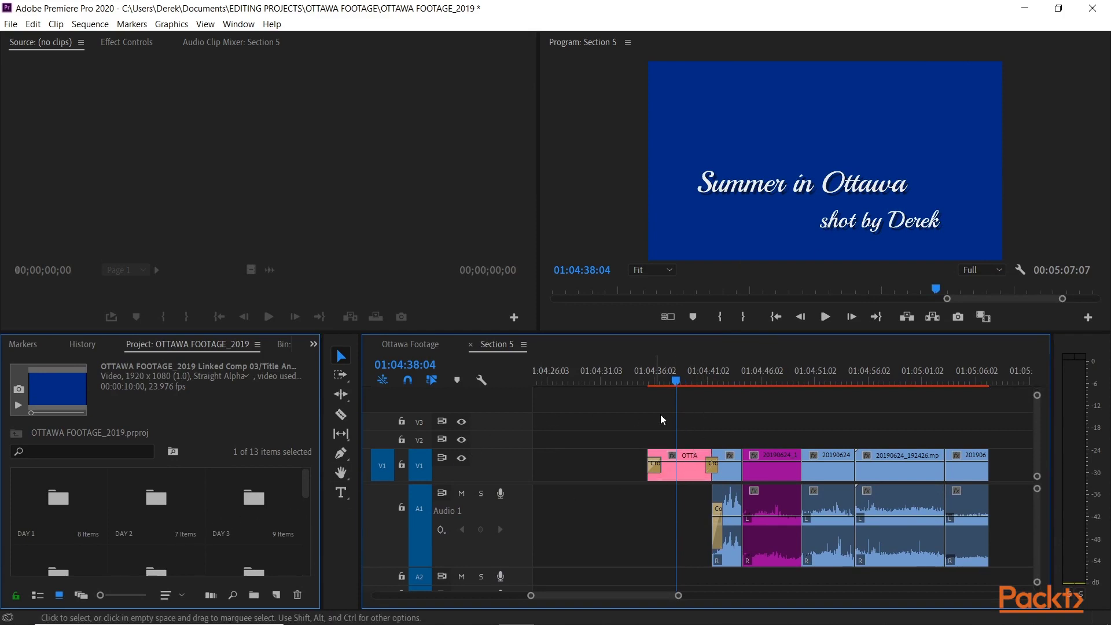
click(647, 377)
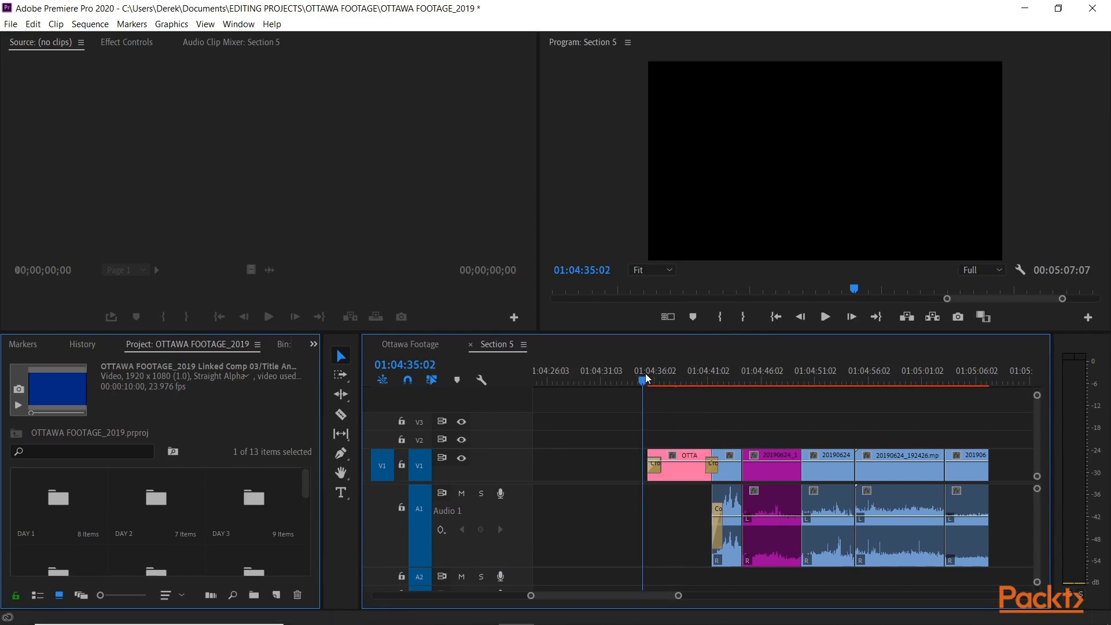
key(space)
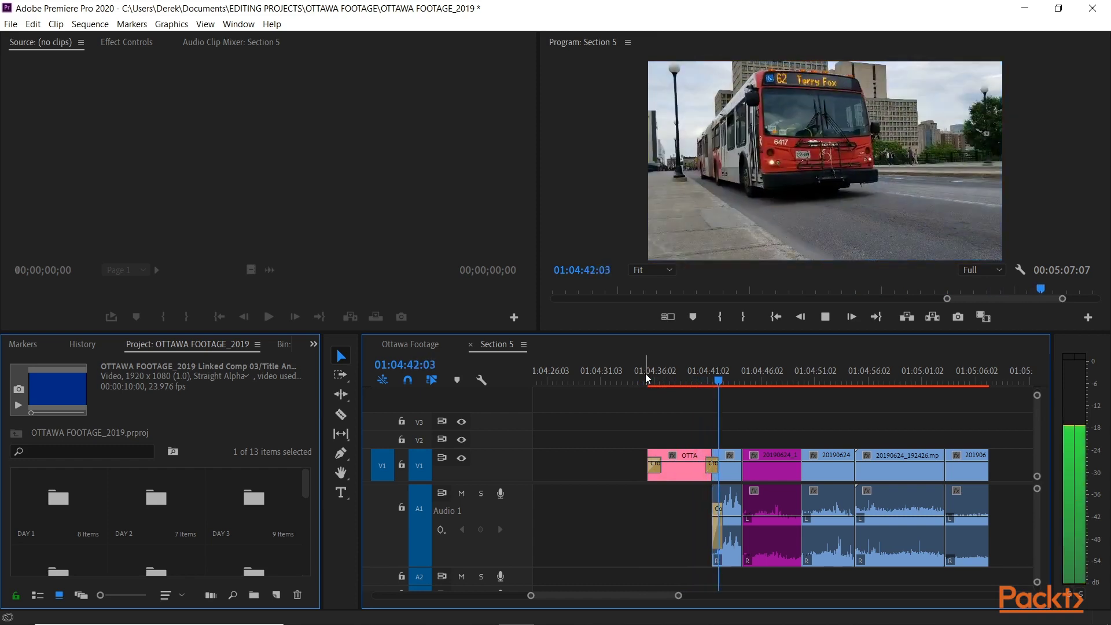
key(space)
key(ctrl+s)
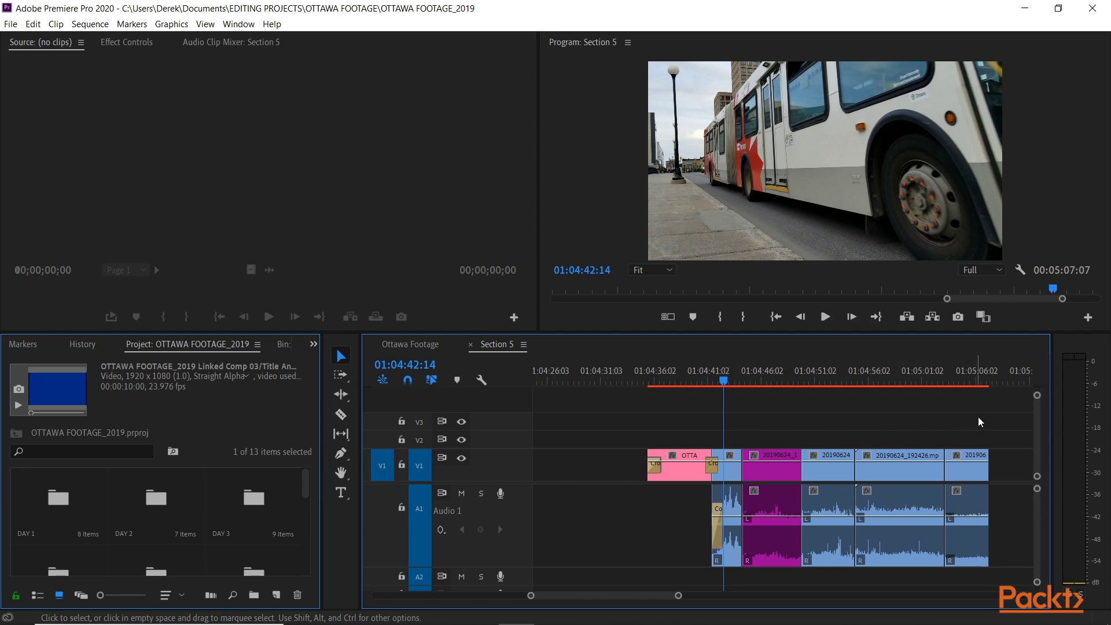
Step: Select the footage clips after the title and replace them with an After Effects composition via Dynamic Link
drag(983, 416, 735, 481)
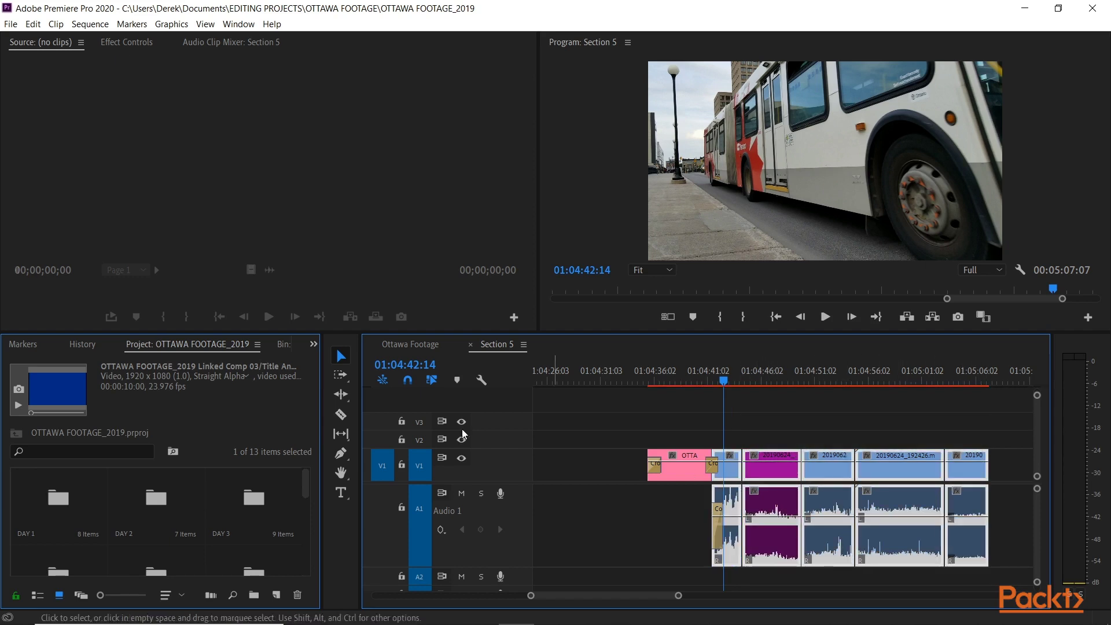
click(10, 24)
mouse_move(137, 331)
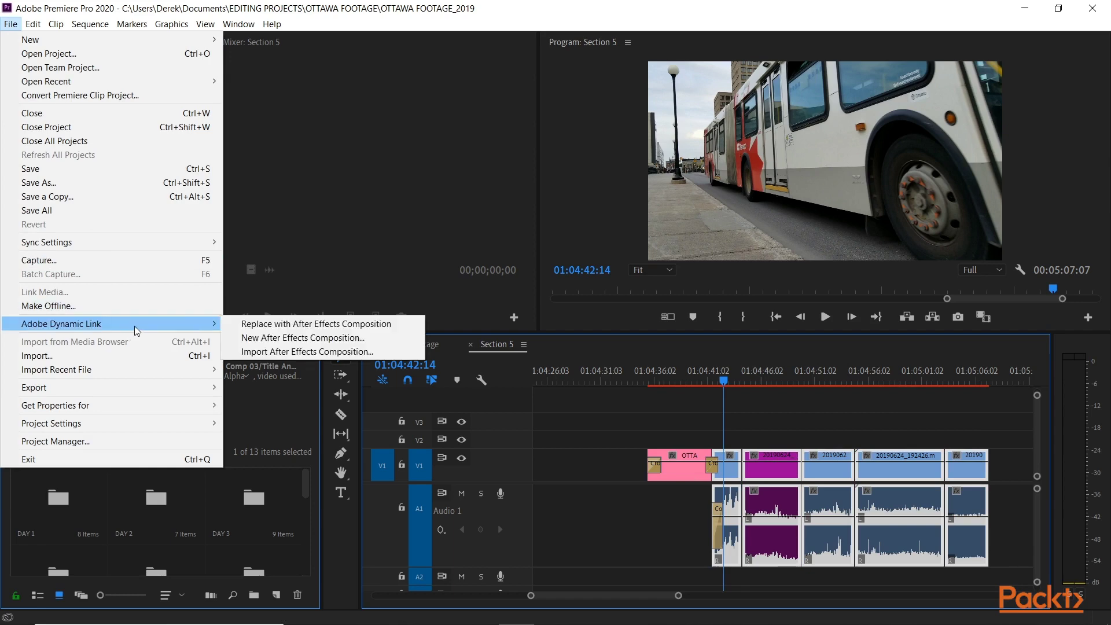
click(331, 324)
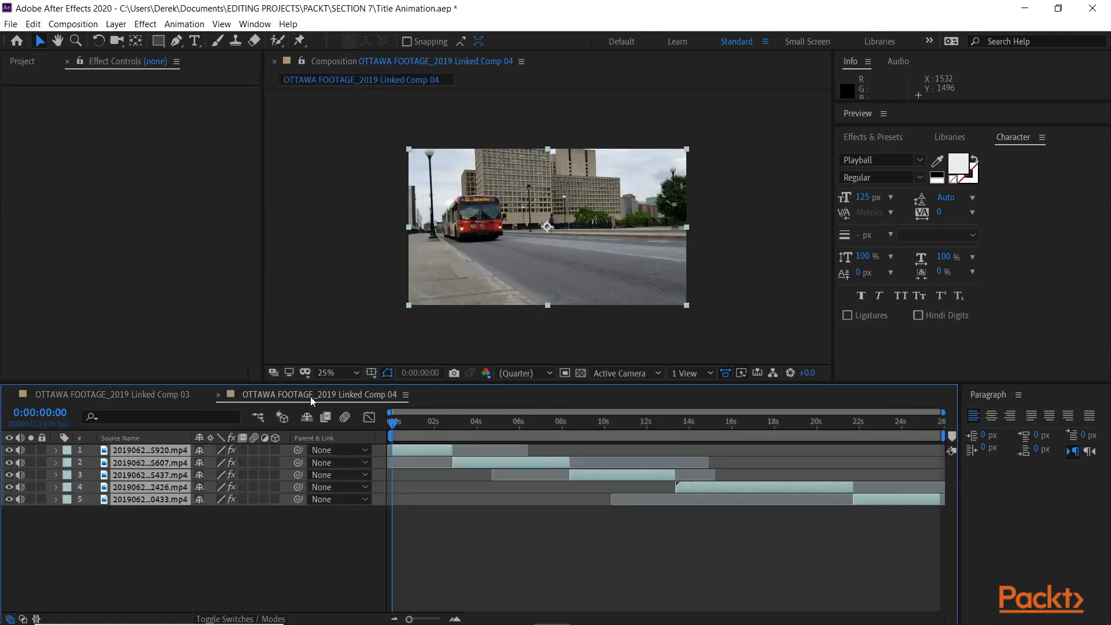
Step: Check the footage around 0:00:04:16 and 0:00:16:17 in Linked Comp 04, then open Layer > New
click(492, 423)
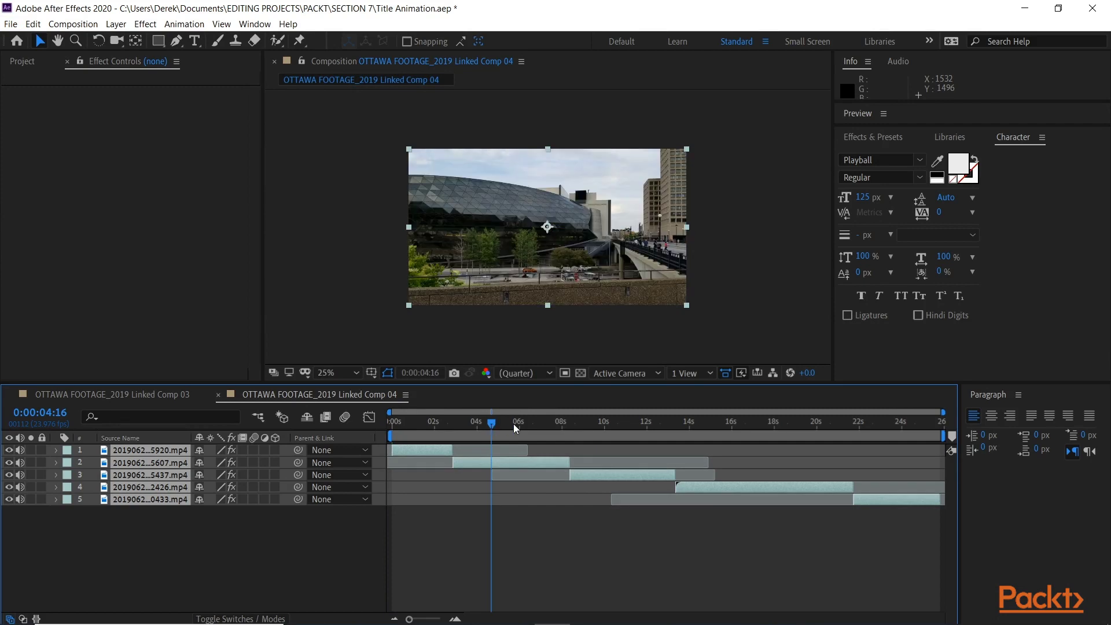
click(607, 423)
click(746, 424)
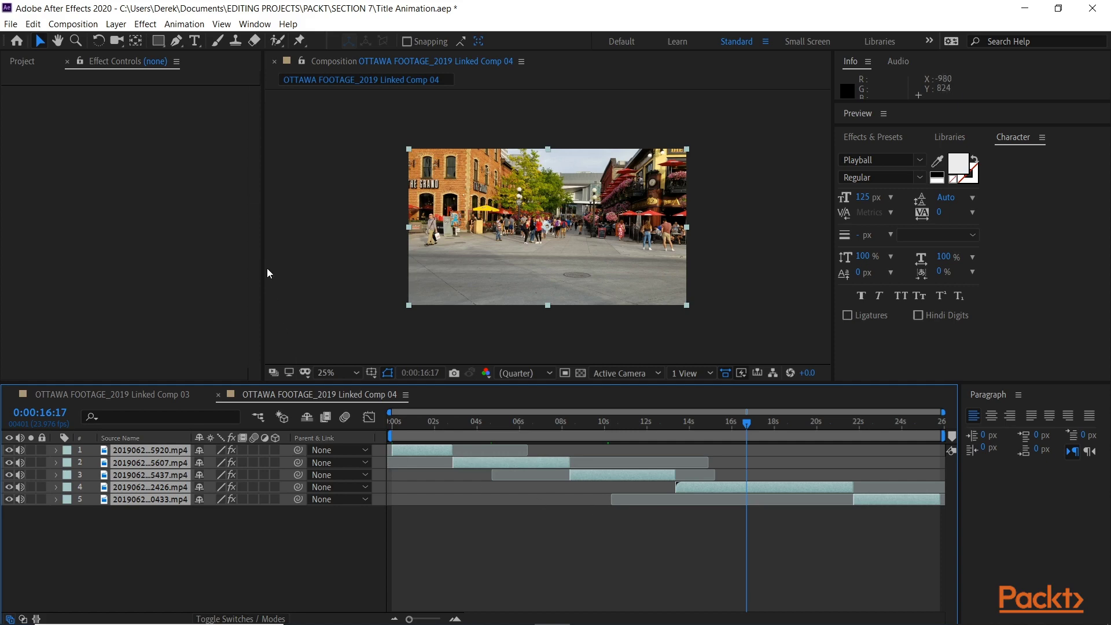
click(116, 25)
mouse_move(289, 40)
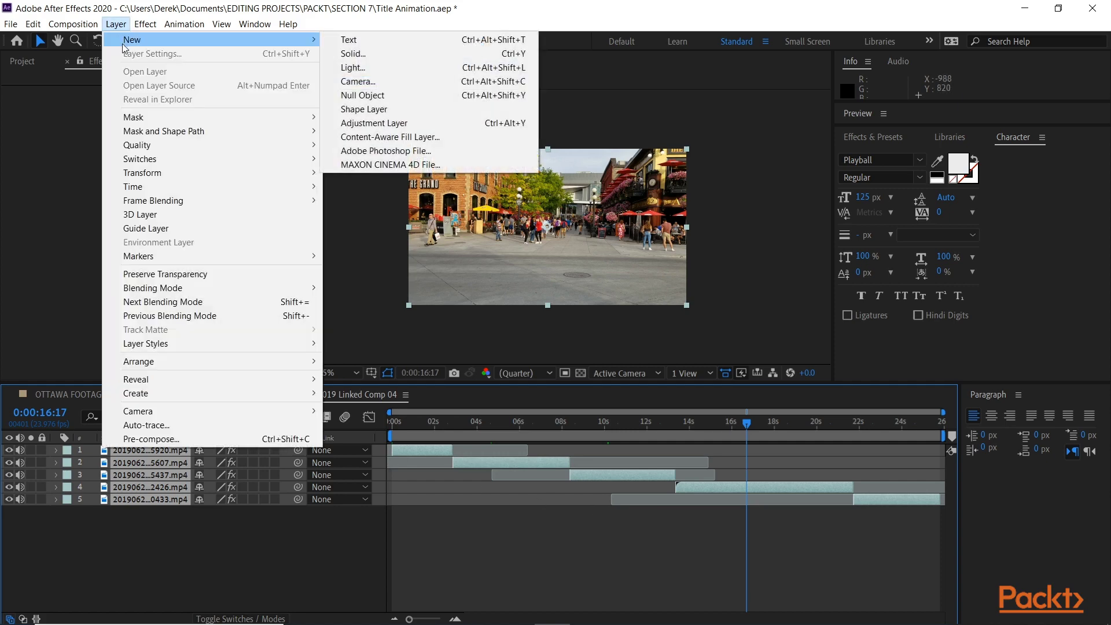
Step: Add an adjustment layer and apply the Image - Creative > Colorize - infrared preset to it
click(464, 124)
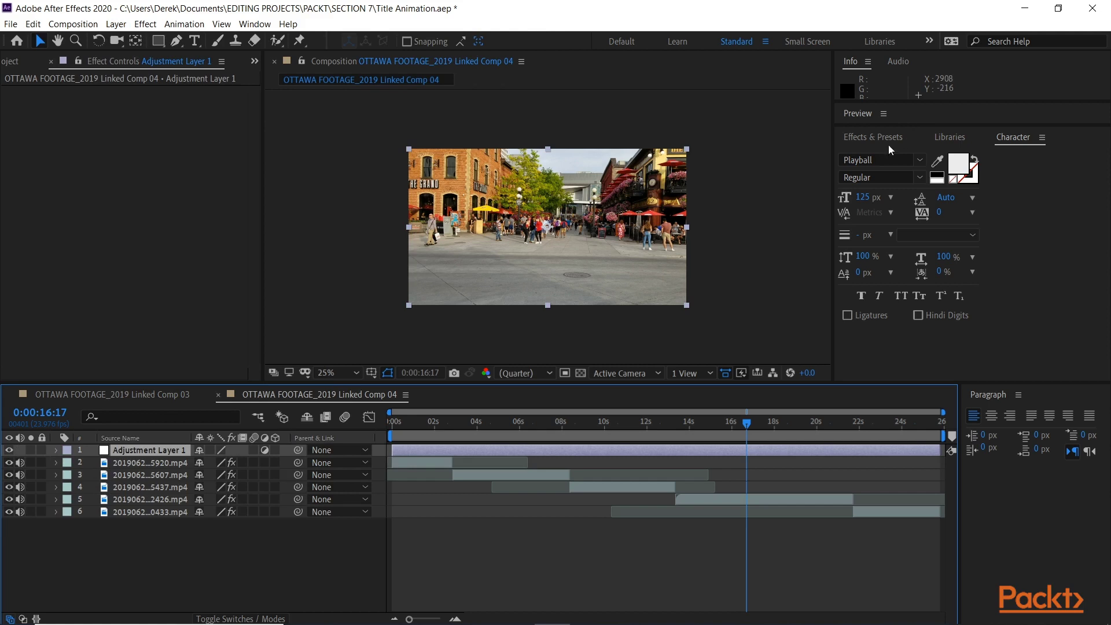
click(872, 138)
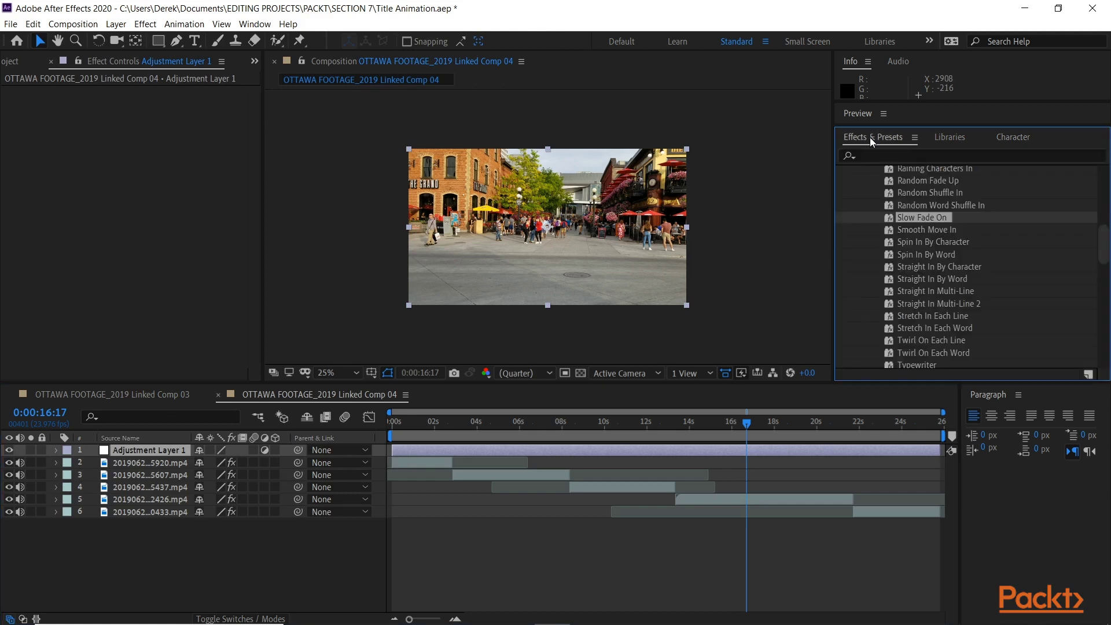
click(914, 156)
text(sphere)
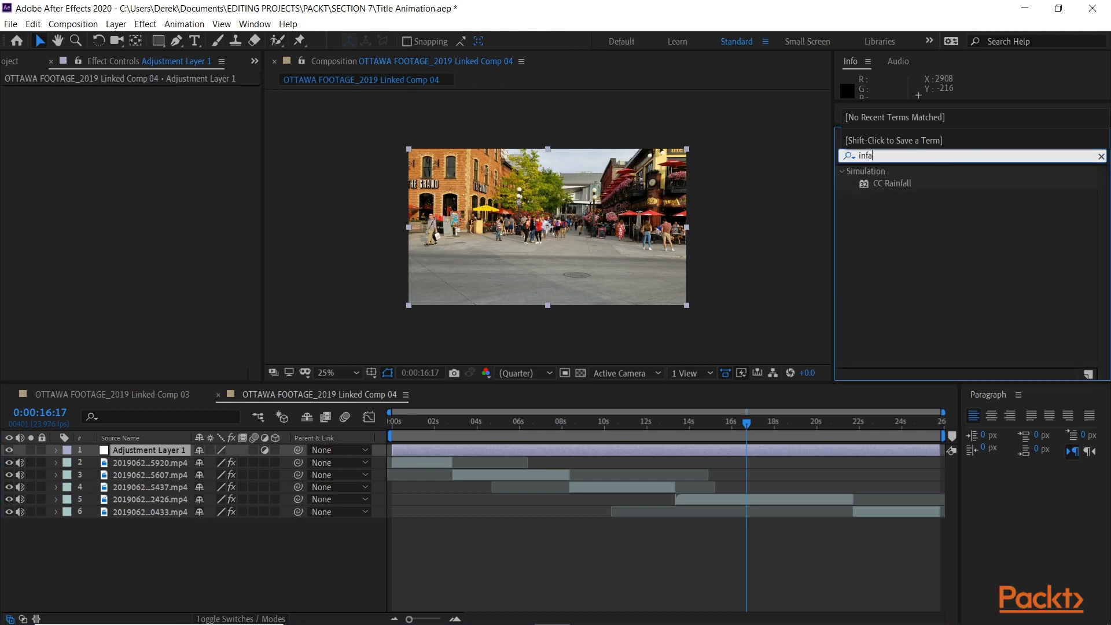
key(BackSpace)
key(BackSpace)
key(BackSpace)
key(BackSpace)
key(BackSpace)
key(BackSpace)
click(876, 170)
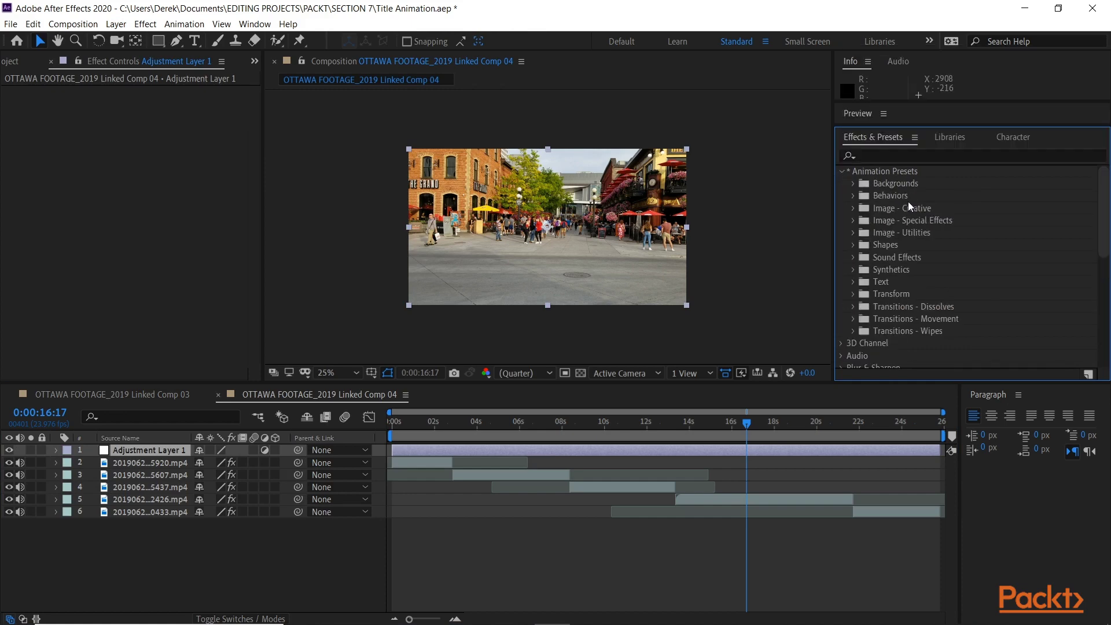
click(853, 208)
scroll(902, 243, down, 1)
click(926, 258)
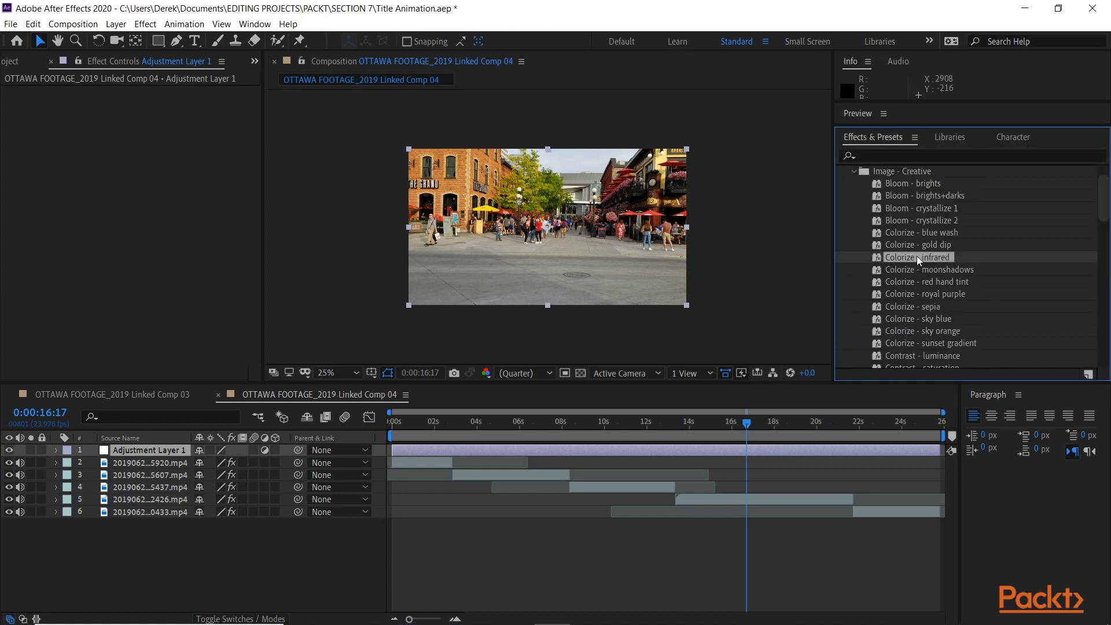
double_click(918, 256)
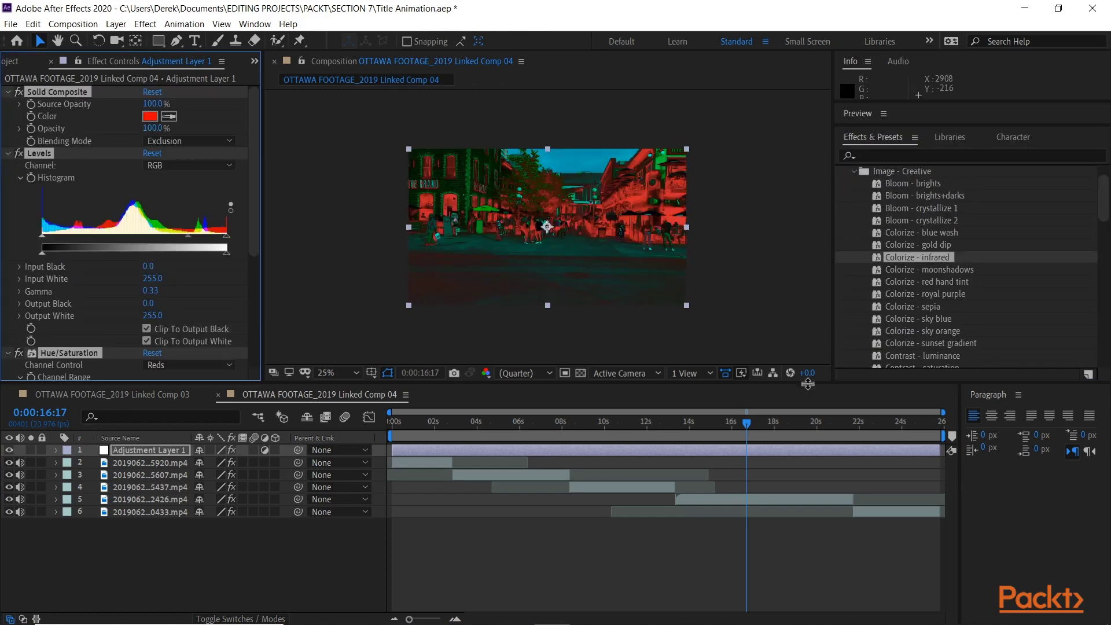
Step: Check the red-teal tint at about 3, 6 and 20 seconds, then save the project
click(525, 427)
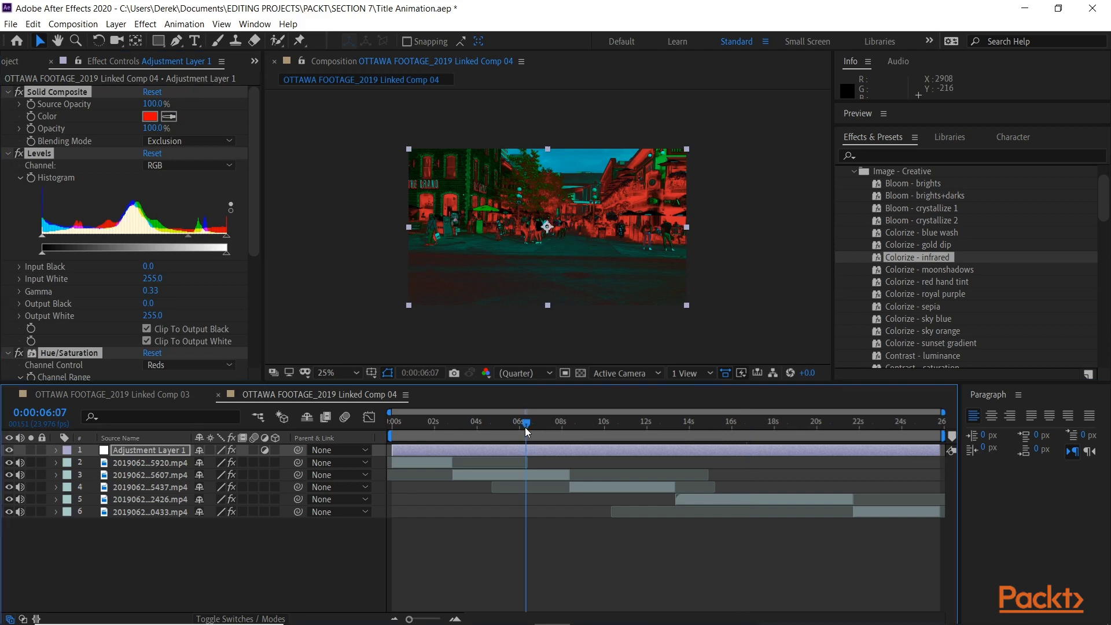
click(474, 425)
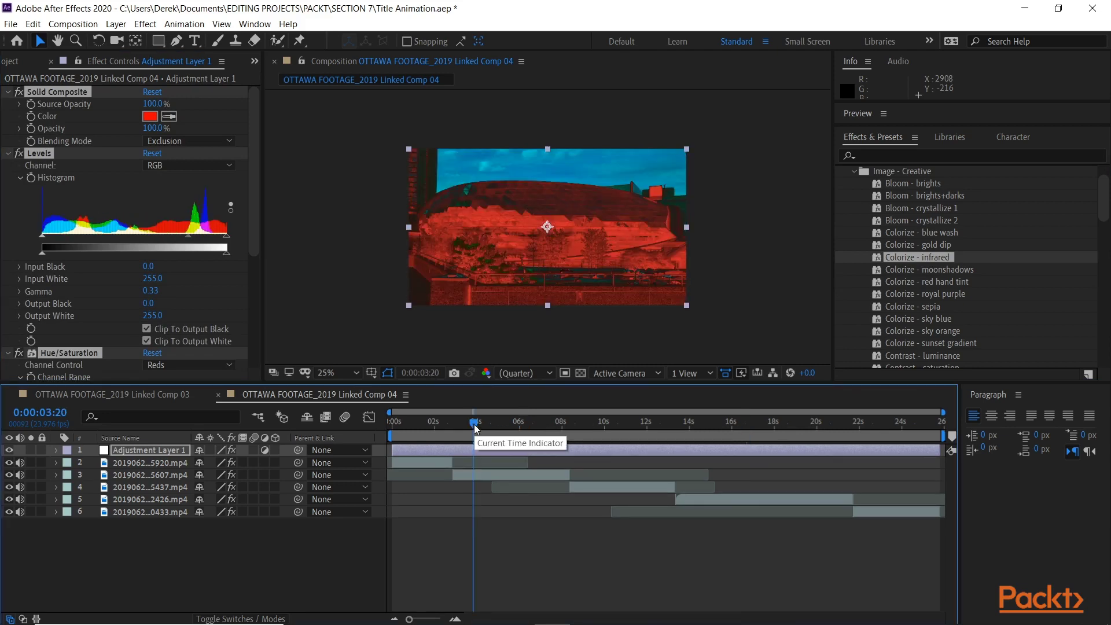
click(817, 426)
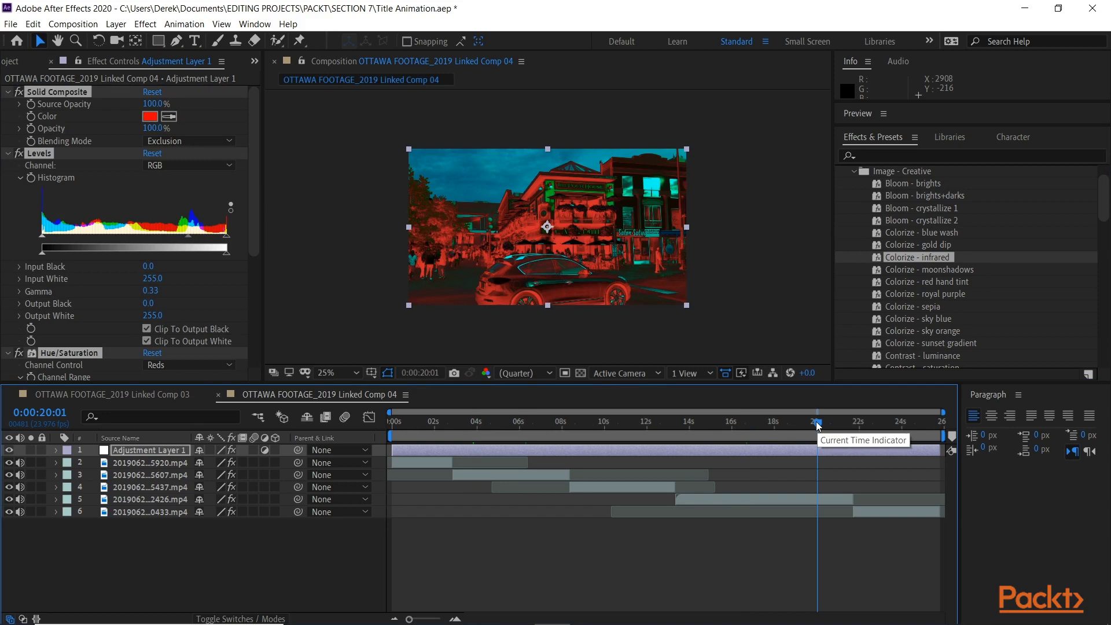
key(ctrl+s)
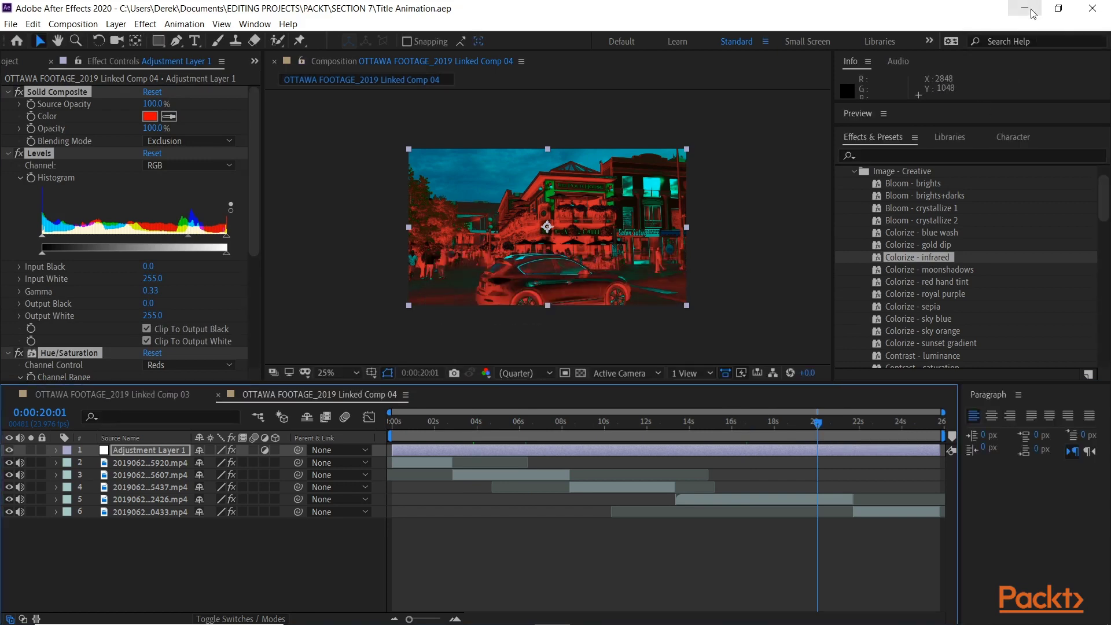
Step: Return to Premiere Pro and scrub the Section 5 timeline between the title card and linked comp
click(1033, 13)
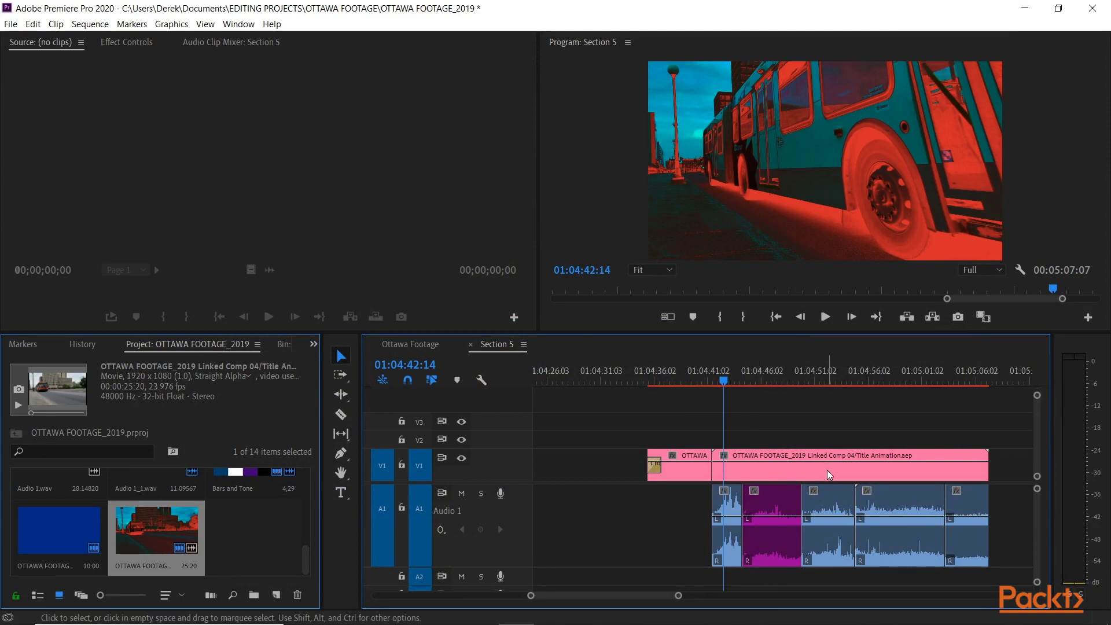
click(782, 379)
click(836, 381)
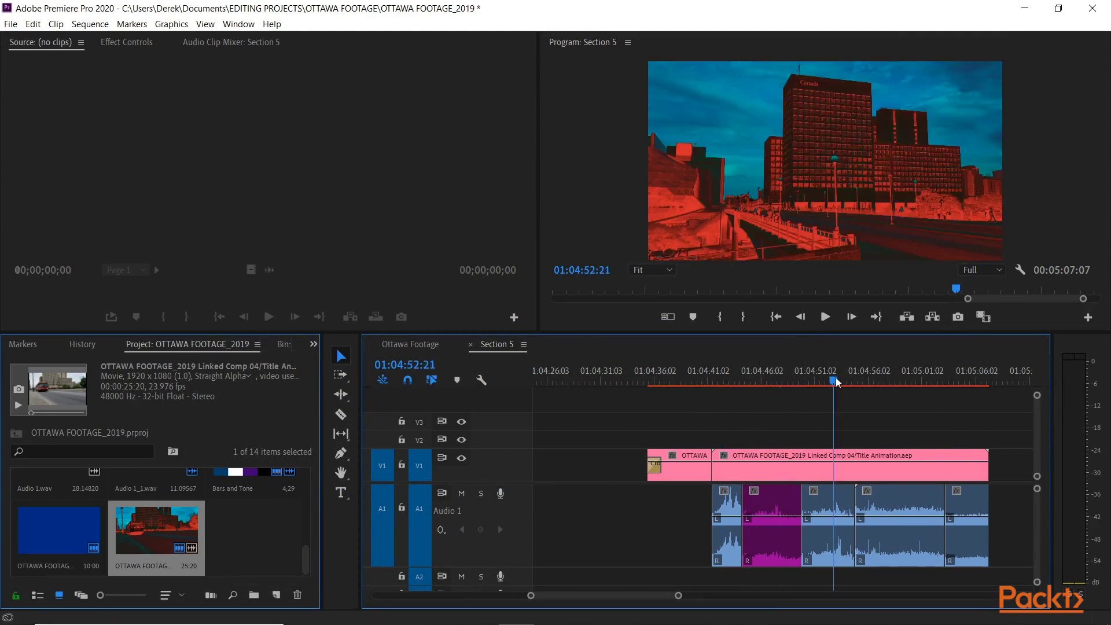
click(891, 380)
click(933, 380)
click(706, 379)
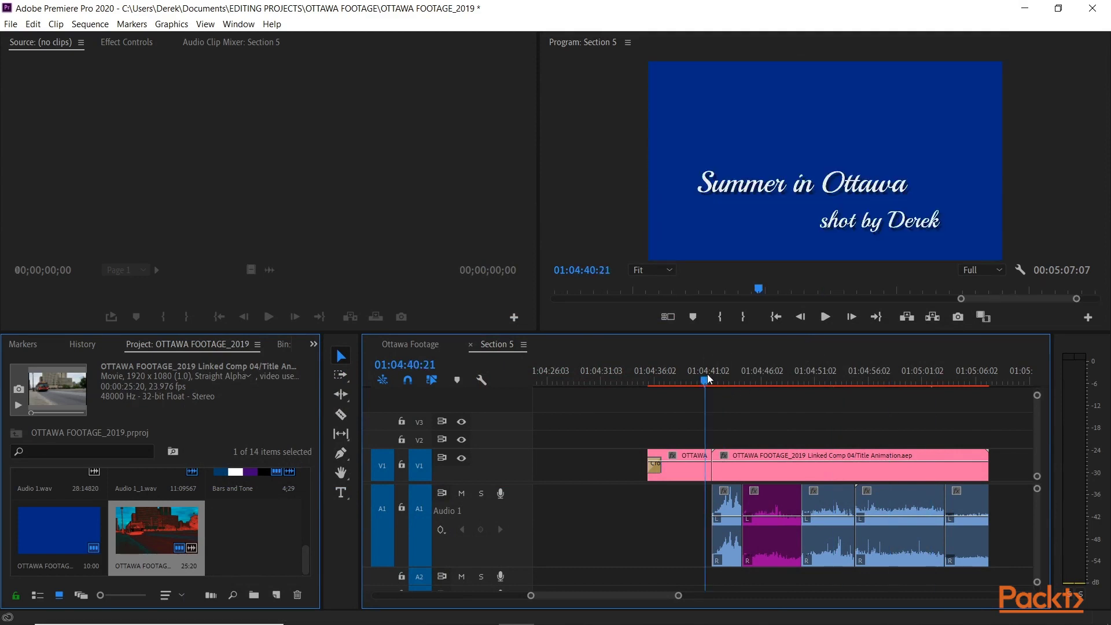
Step: Add a cross-dissolve at the title-to-linked-comp edit and scrub through it to check the transition
click(710, 375)
key(ctrl+d)
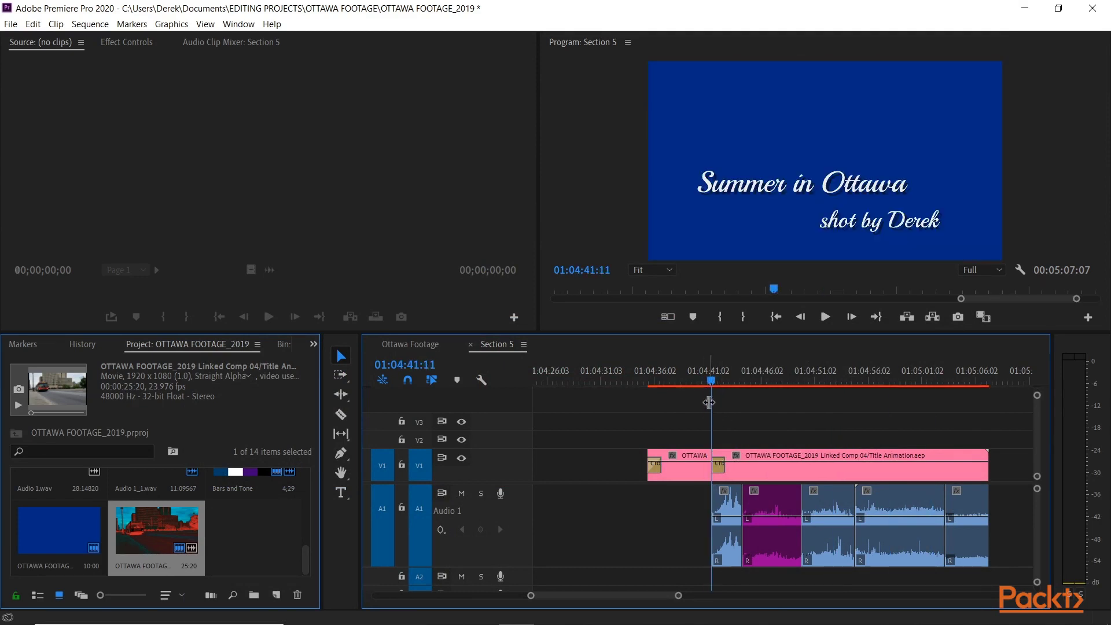
click(724, 381)
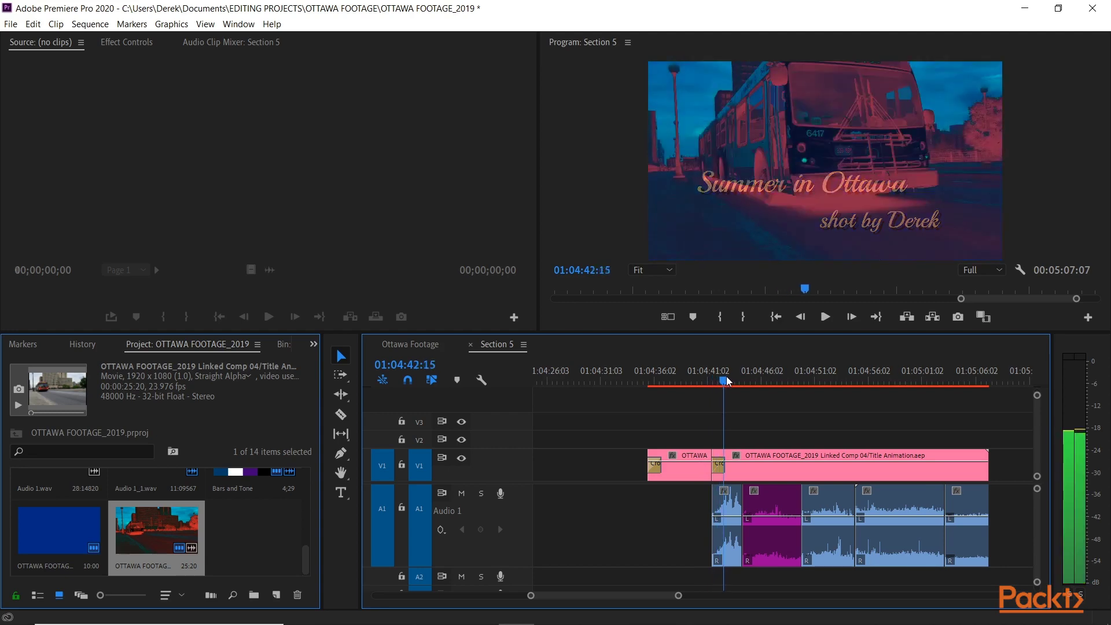
drag(727, 380, 869, 377)
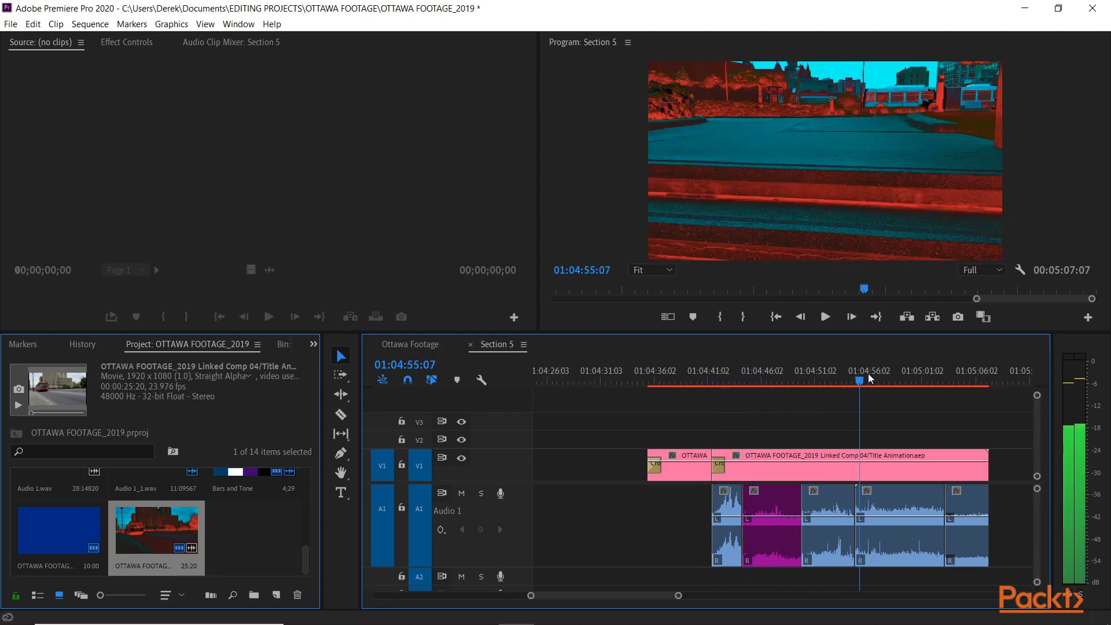
click(822, 470)
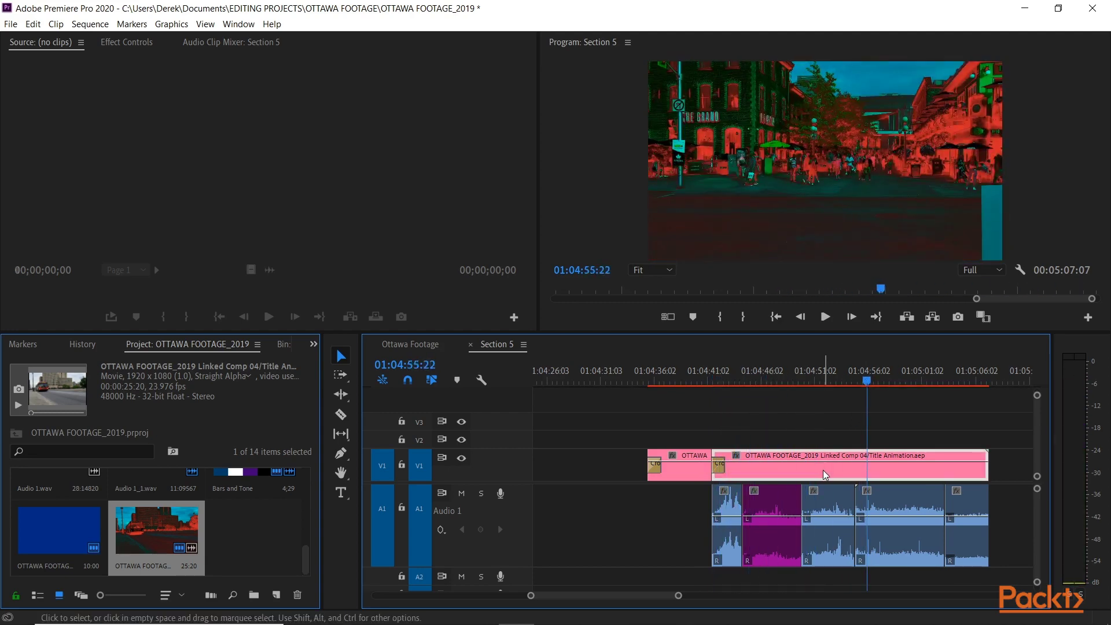
Step: Open Linked Comp 04 in After Effects and paste in the Summer in Ottawa text layer from Comp 03
right_click(822, 470)
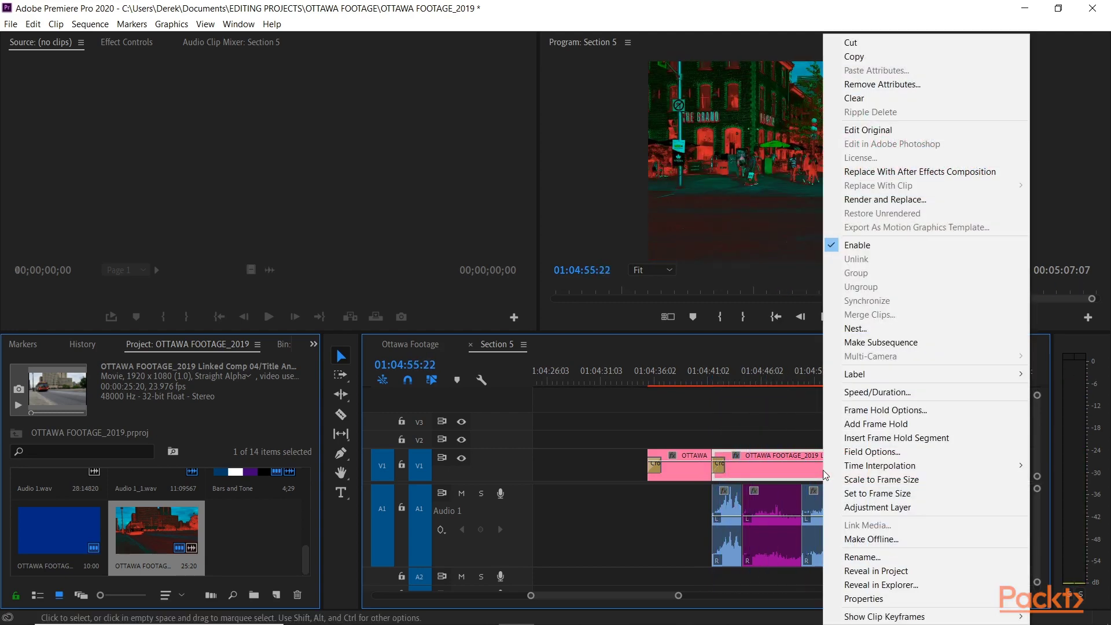
click(864, 133)
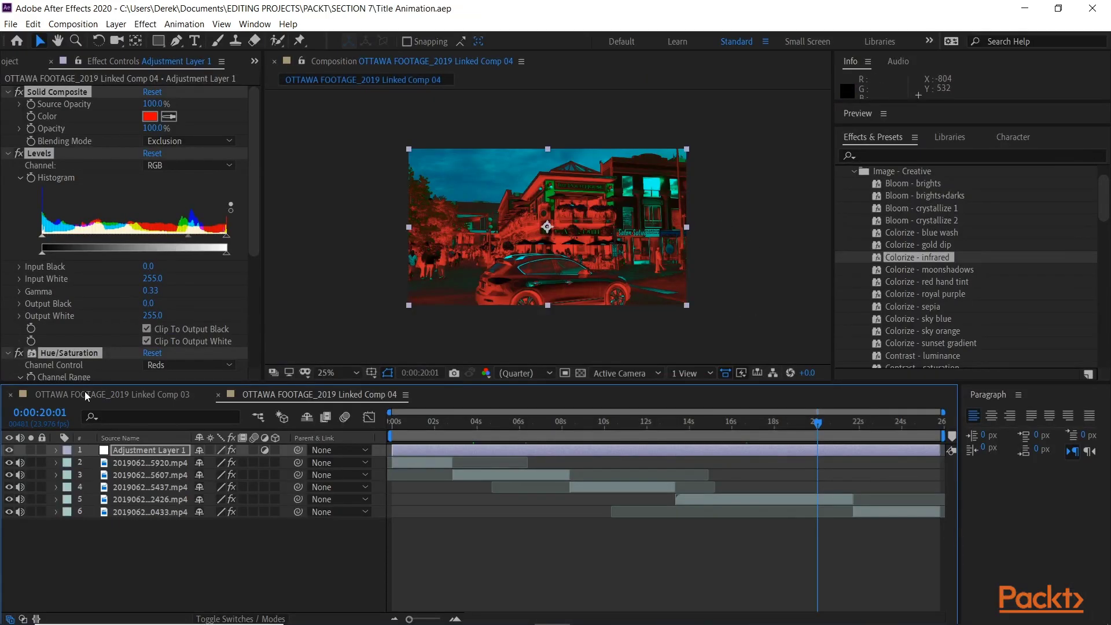
click(84, 392)
click(151, 461)
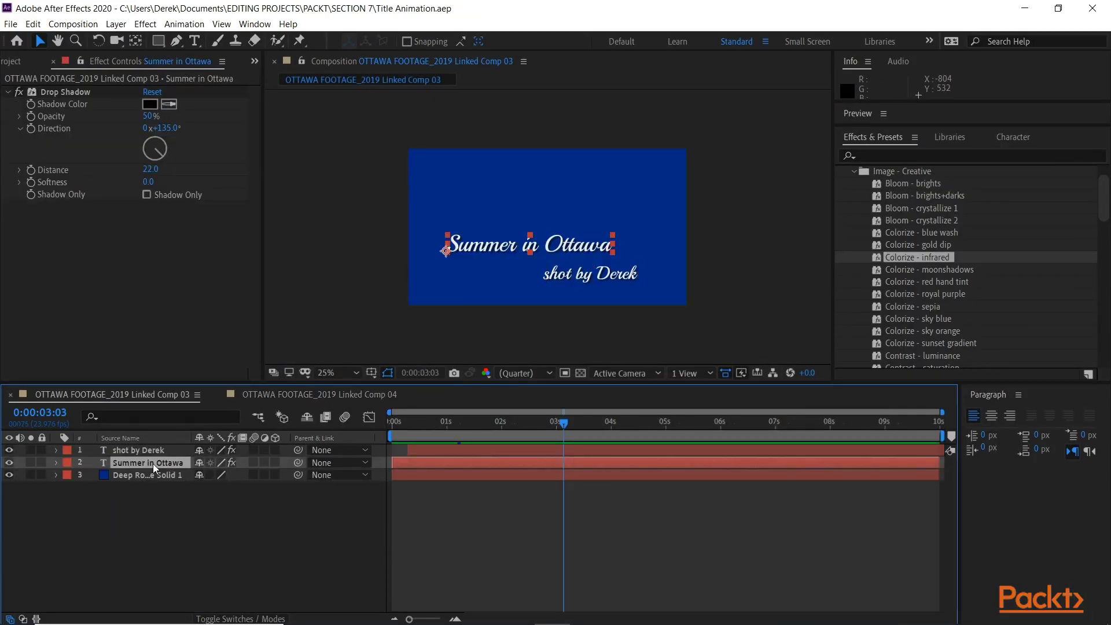
click(273, 394)
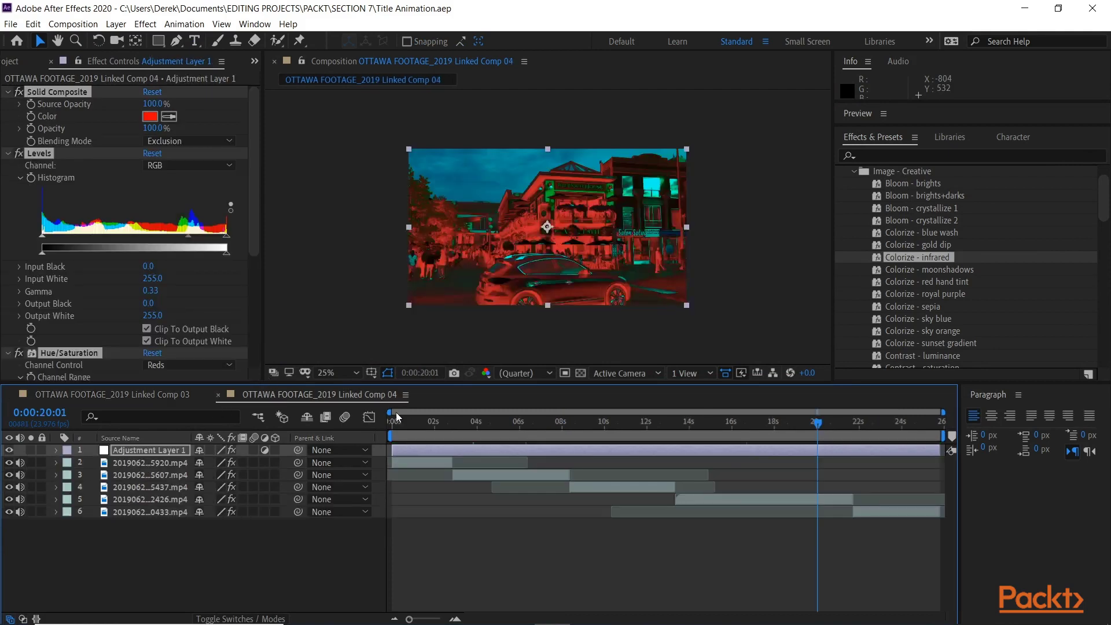
key(ctrl+v)
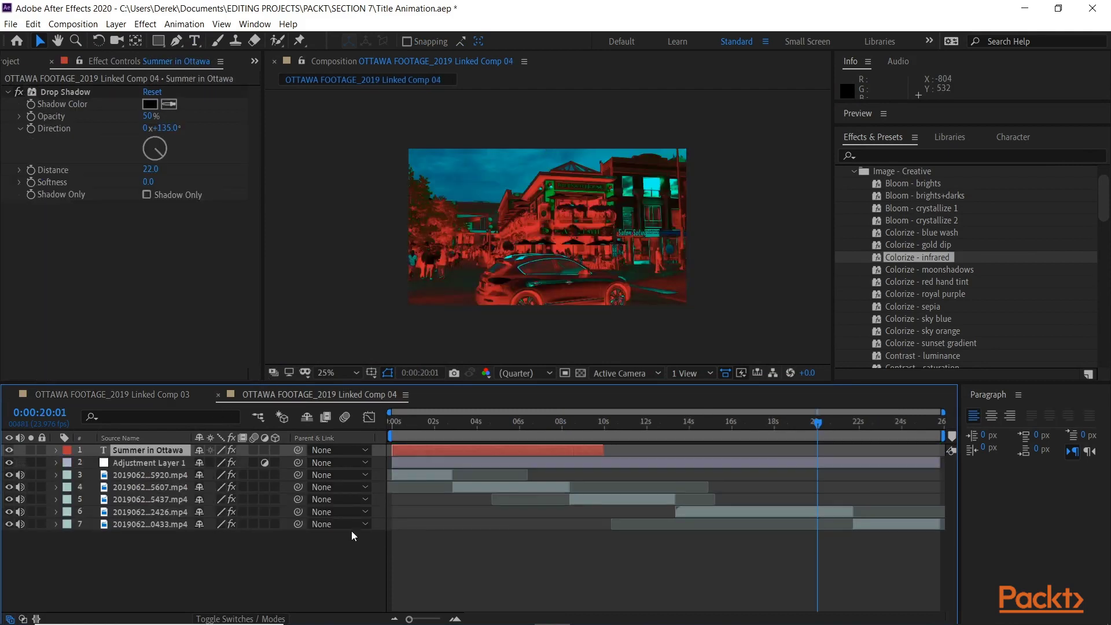
Step: Retype the pasted title as 'infared effect' and move it to the lower right
click(429, 418)
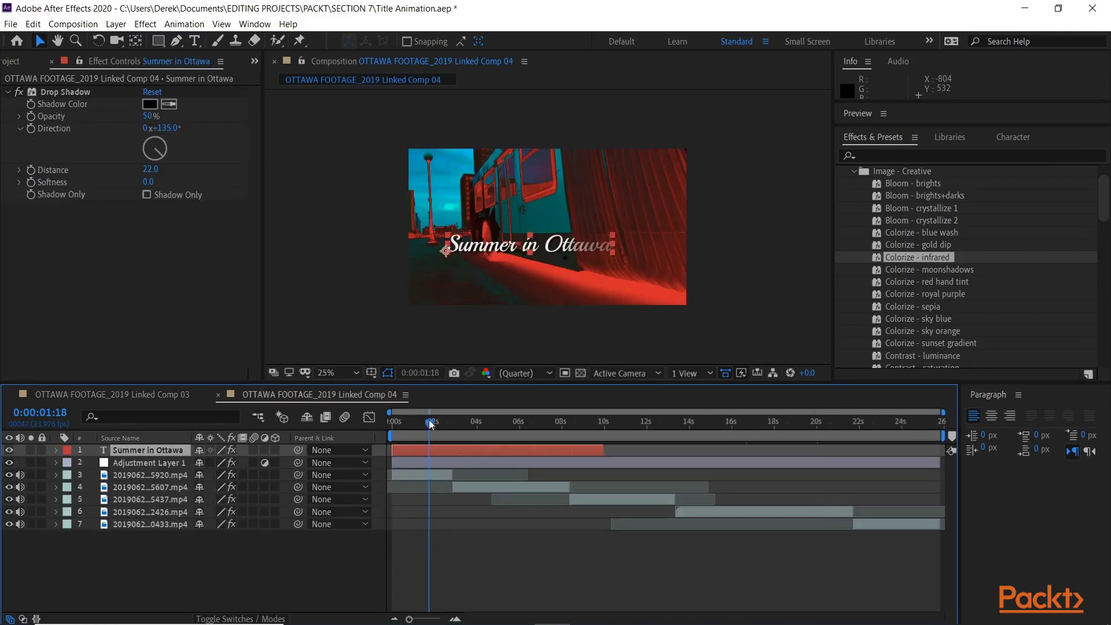
click(194, 40)
drag(446, 244, 608, 248)
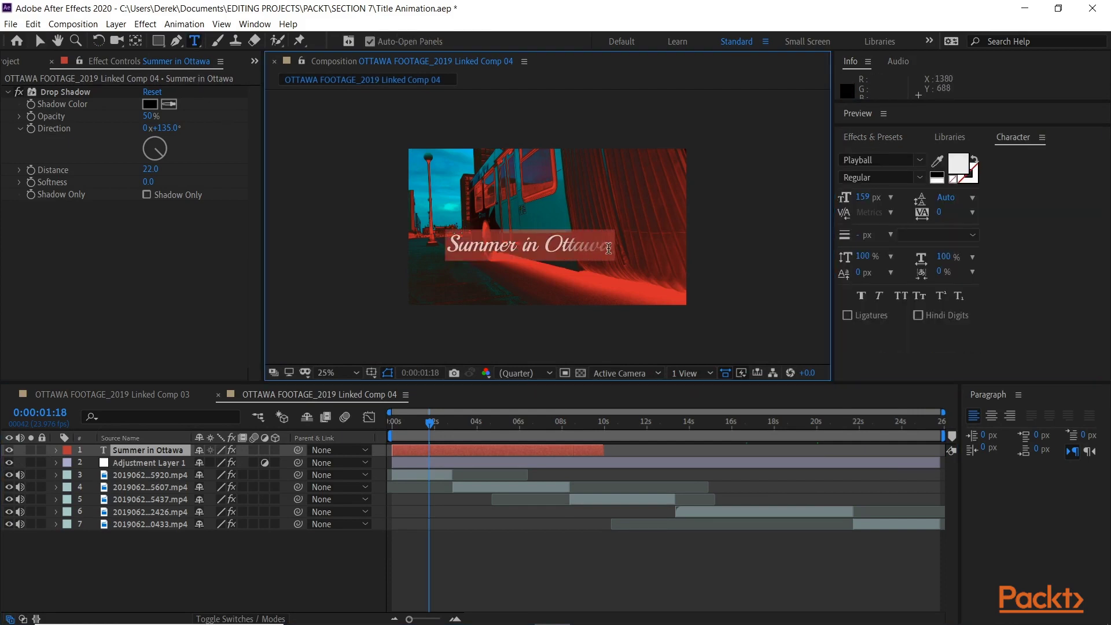
text(infared effect)
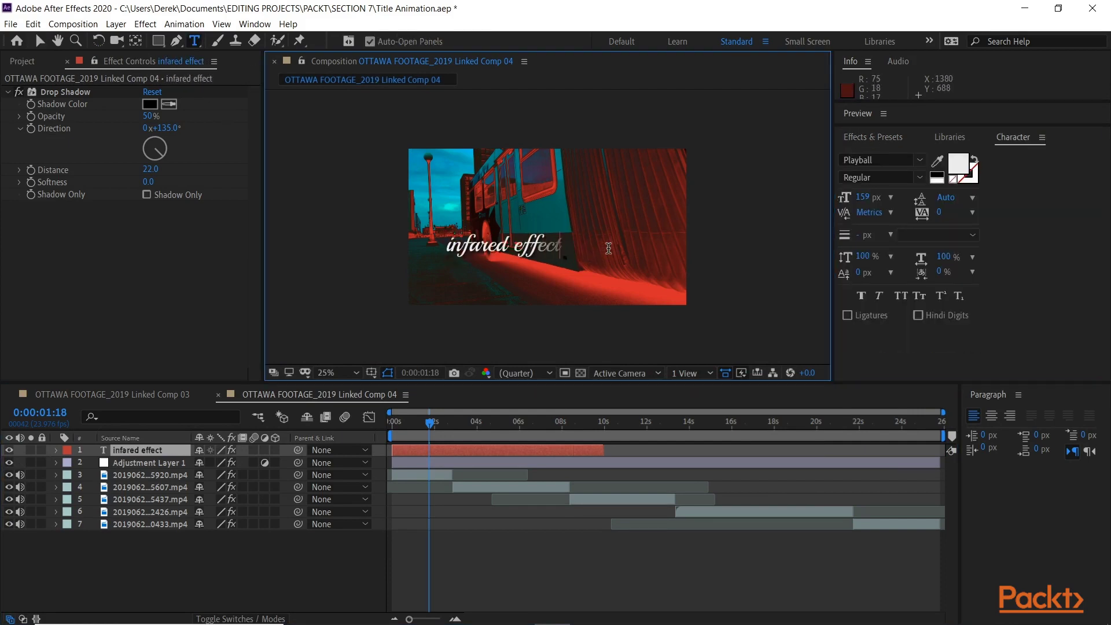
key(Escape)
key(v)
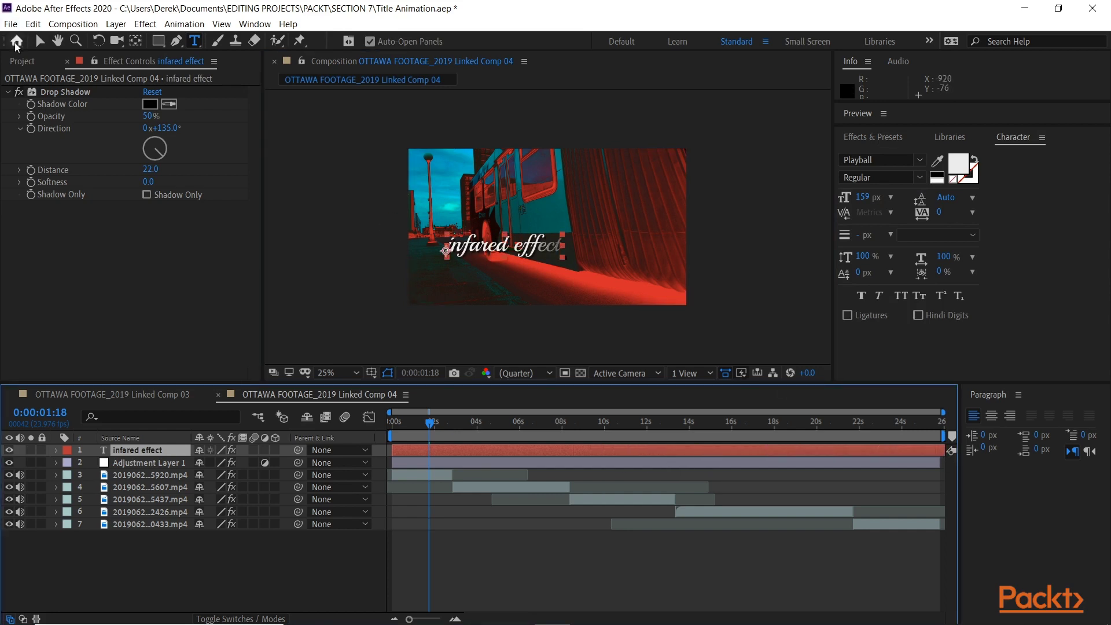
drag(538, 249, 629, 277)
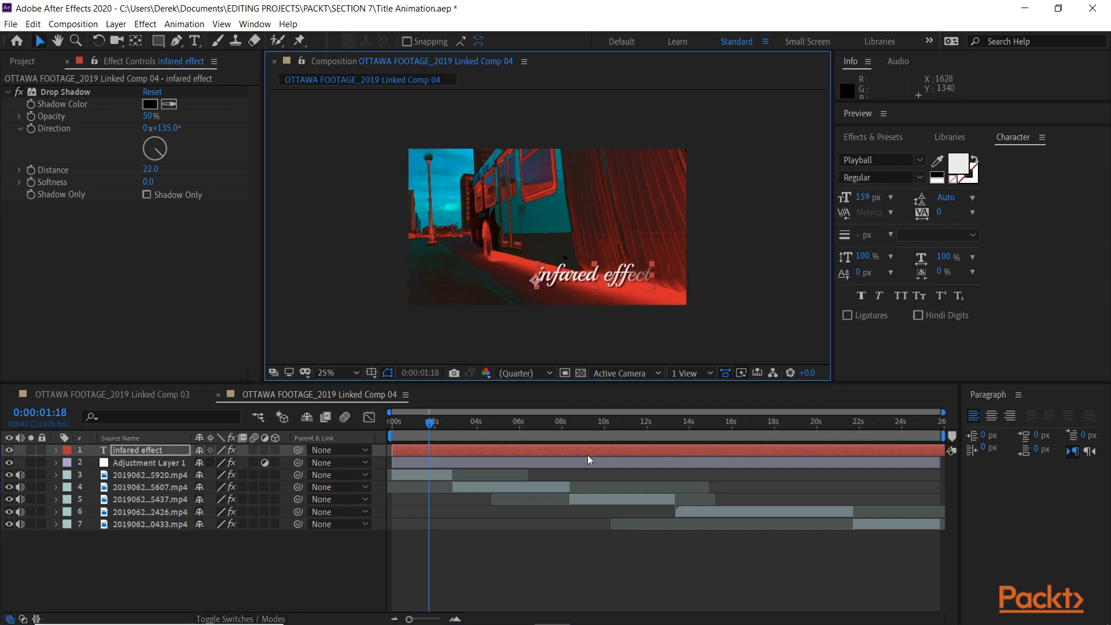
Step: Switch back to Premiere Pro to view 'infared effect' over the tinted footage
key(alt+Tab)
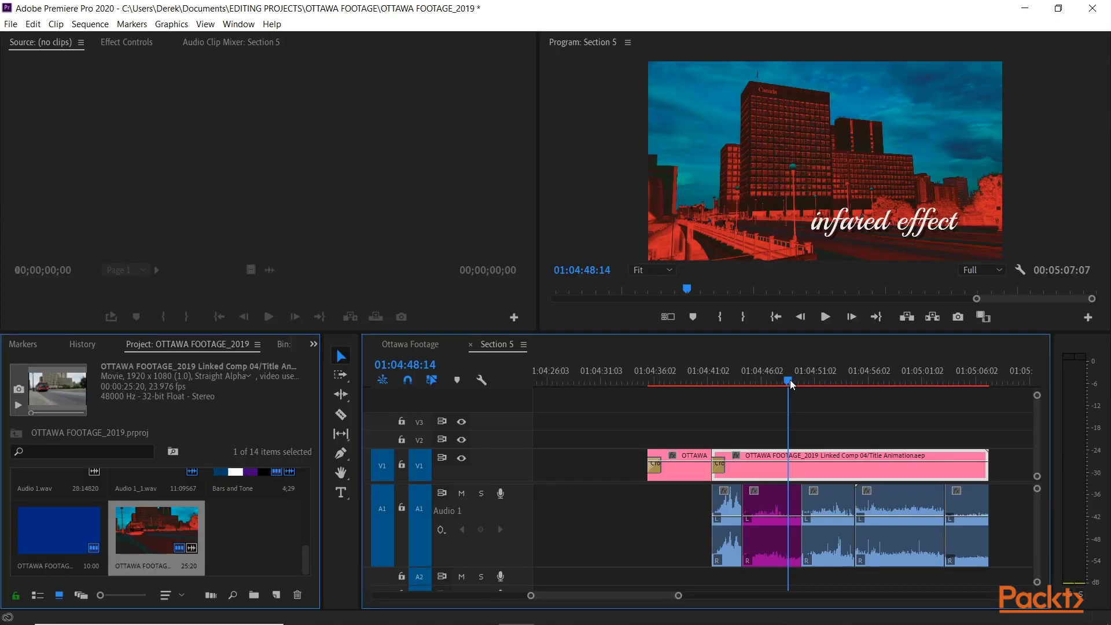